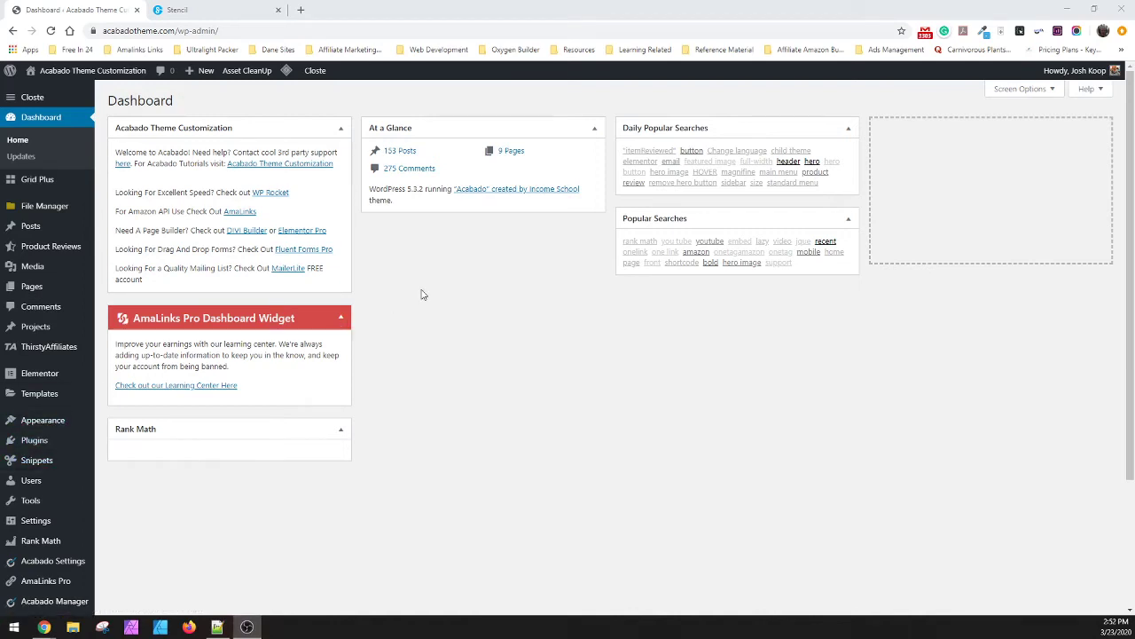
- Open the Pages list showing all 11 site pages
mouse_move(59, 293)
click(114, 290)
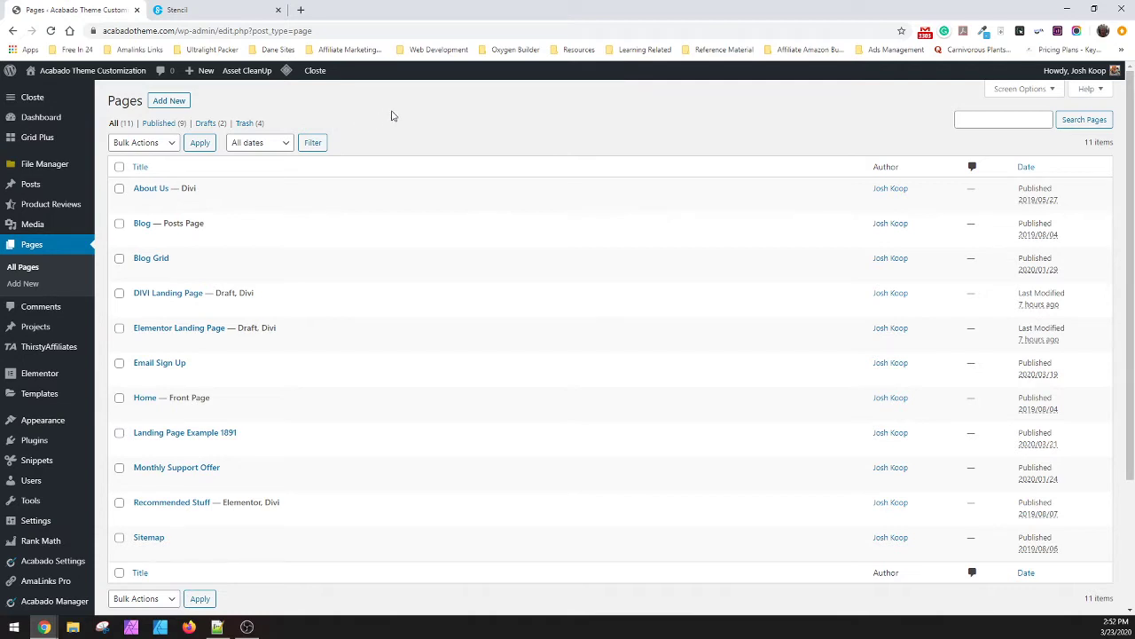
- Open dirtbikeplanet.com's Recommended Gear page in a new tab and scroll to its image tiles
click(302, 9)
text(dirt)
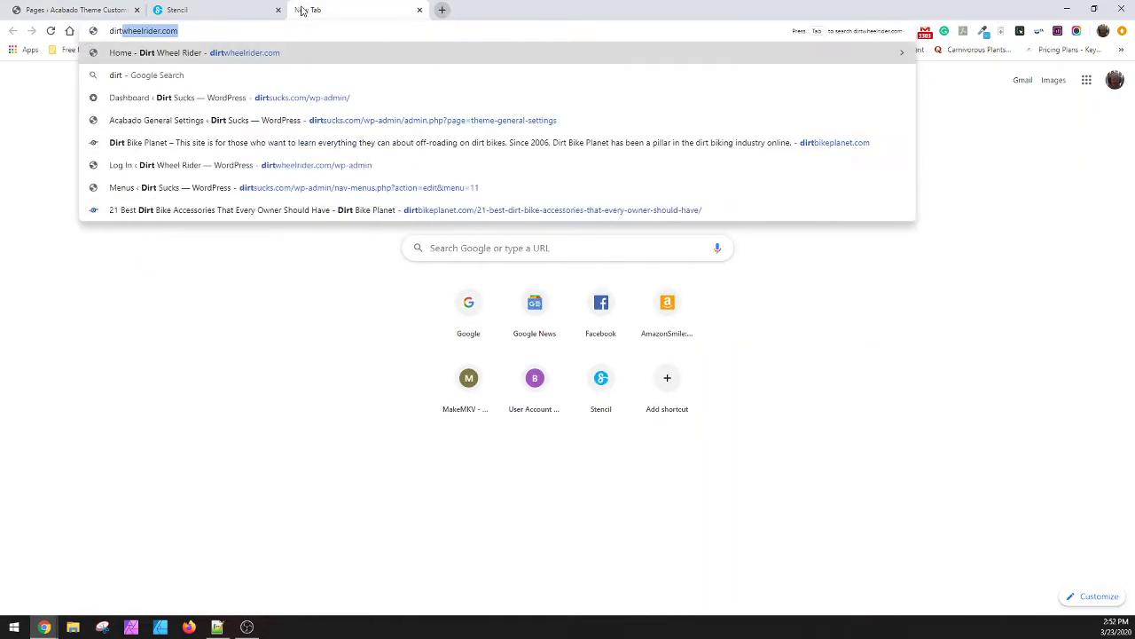
text(bikeplanet.com)
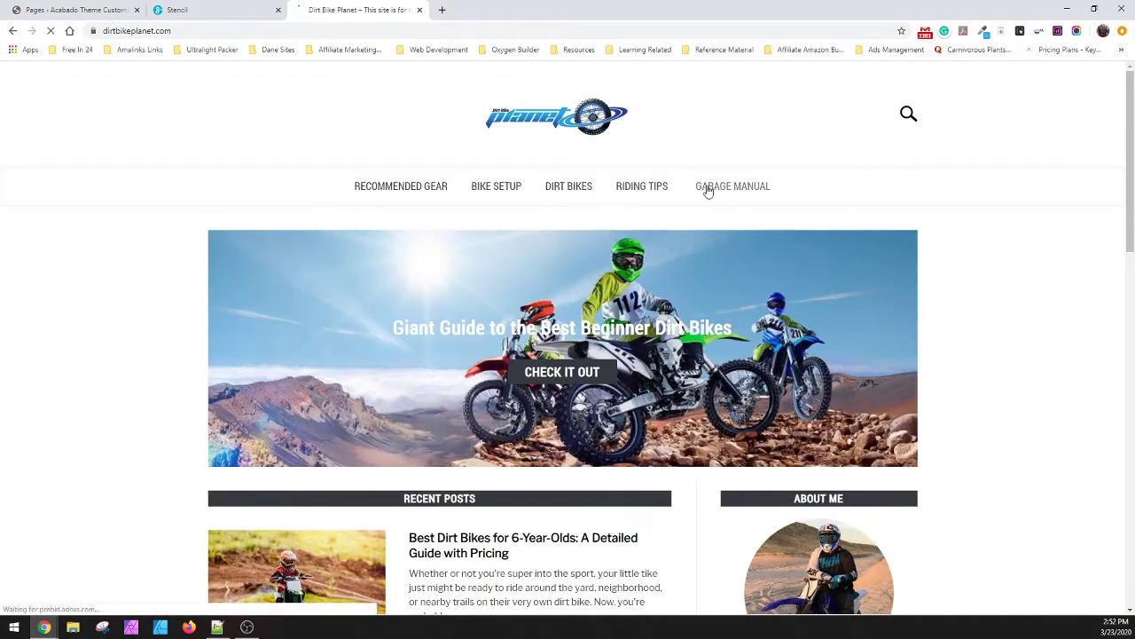
click(400, 188)
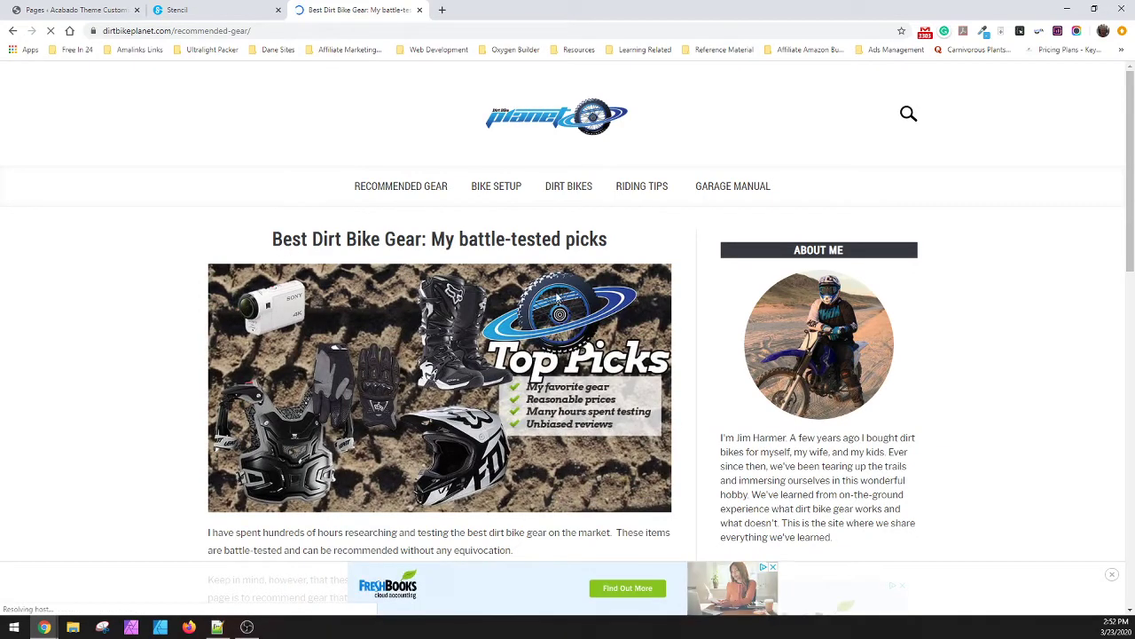
scroll(334, 302, down, 2)
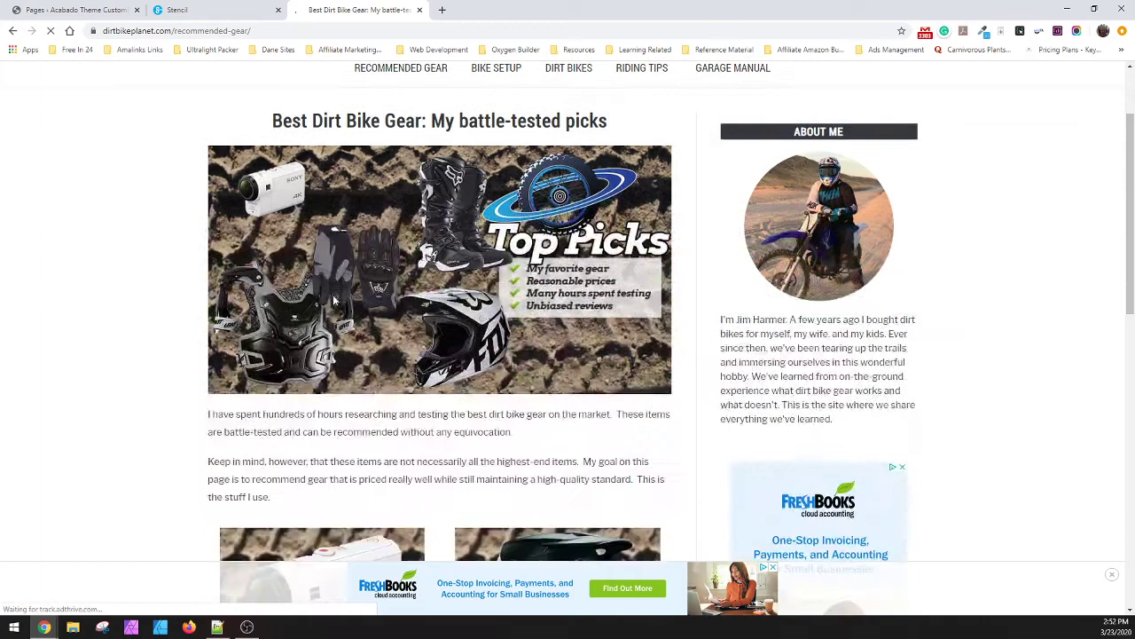
scroll(335, 301, down, 5)
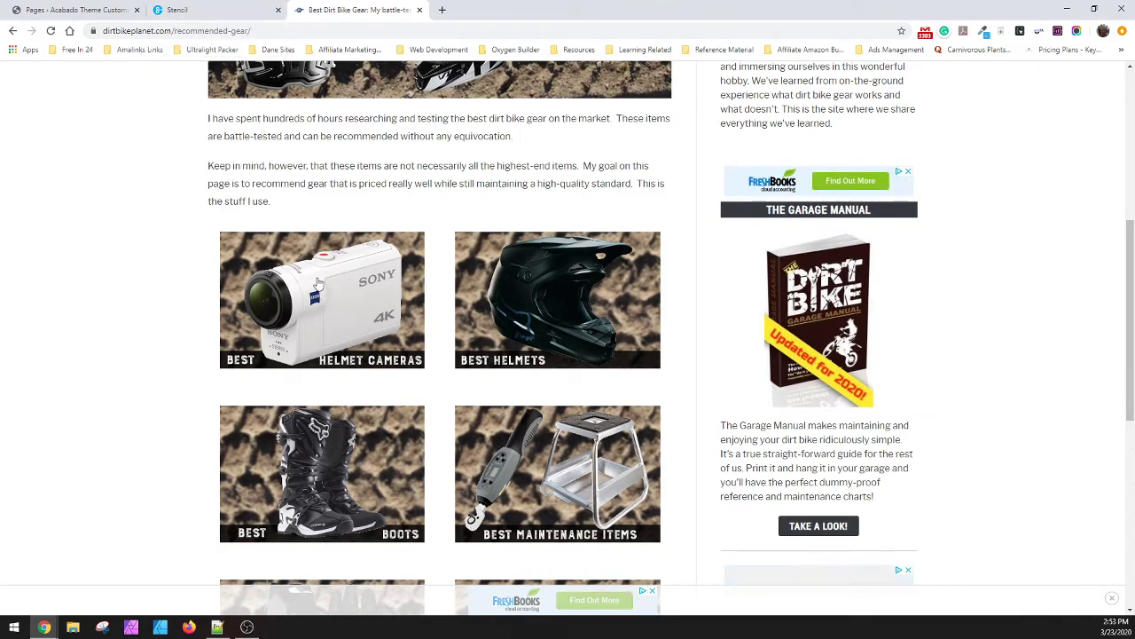
key(ctrl+shift+Tab)
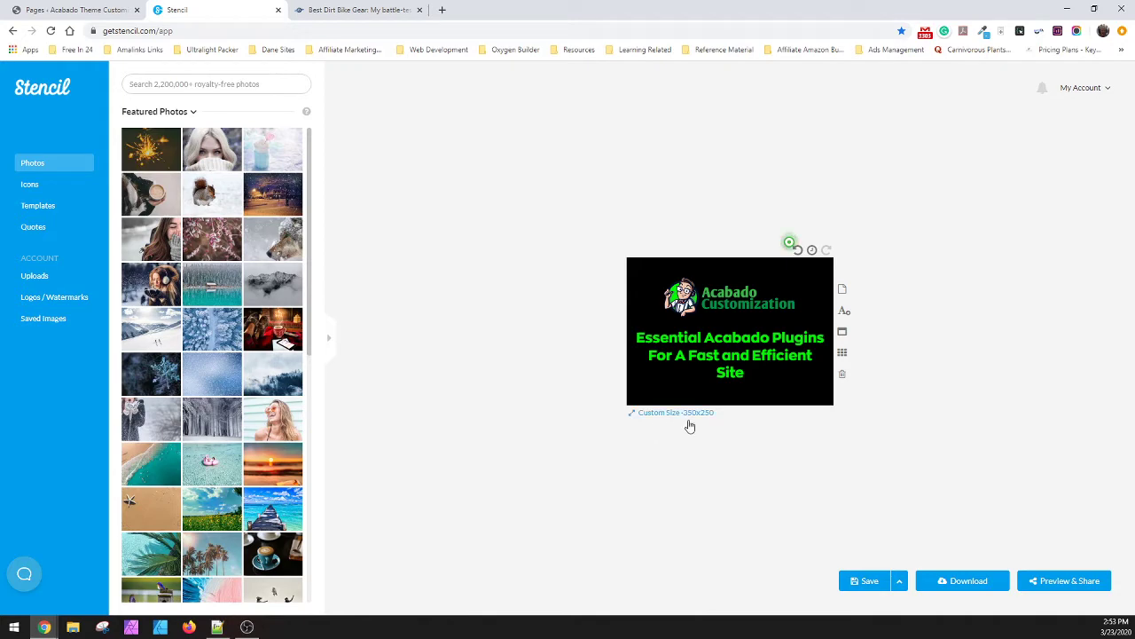
click(388, 11)
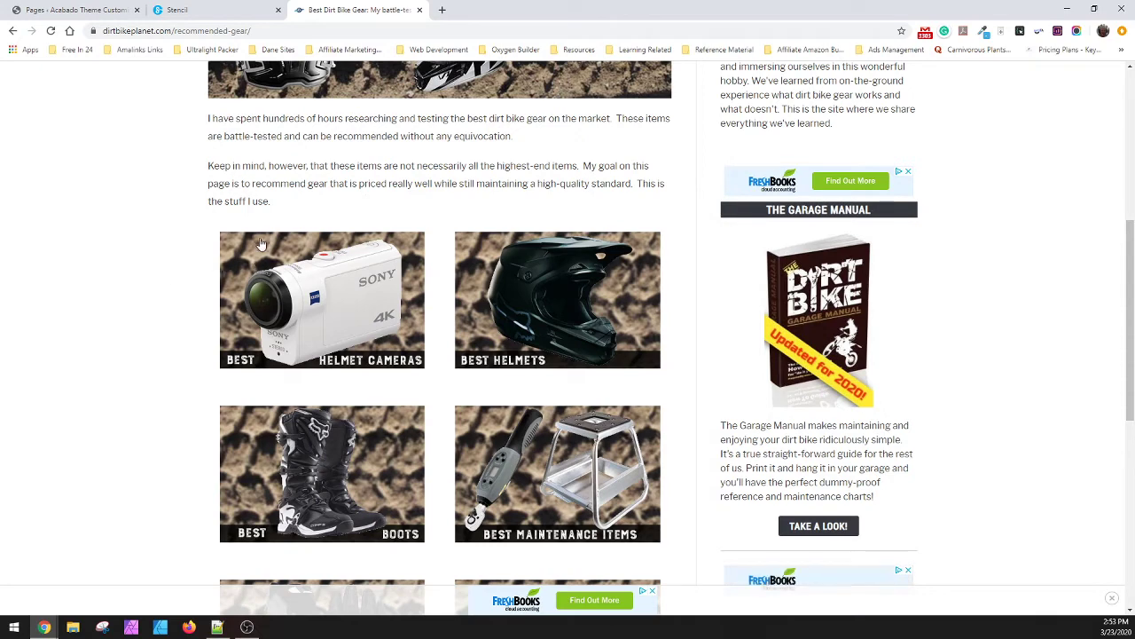
- Create a new page titled 'Recommended' in the default block editor and save it as a draft
click(111, 7)
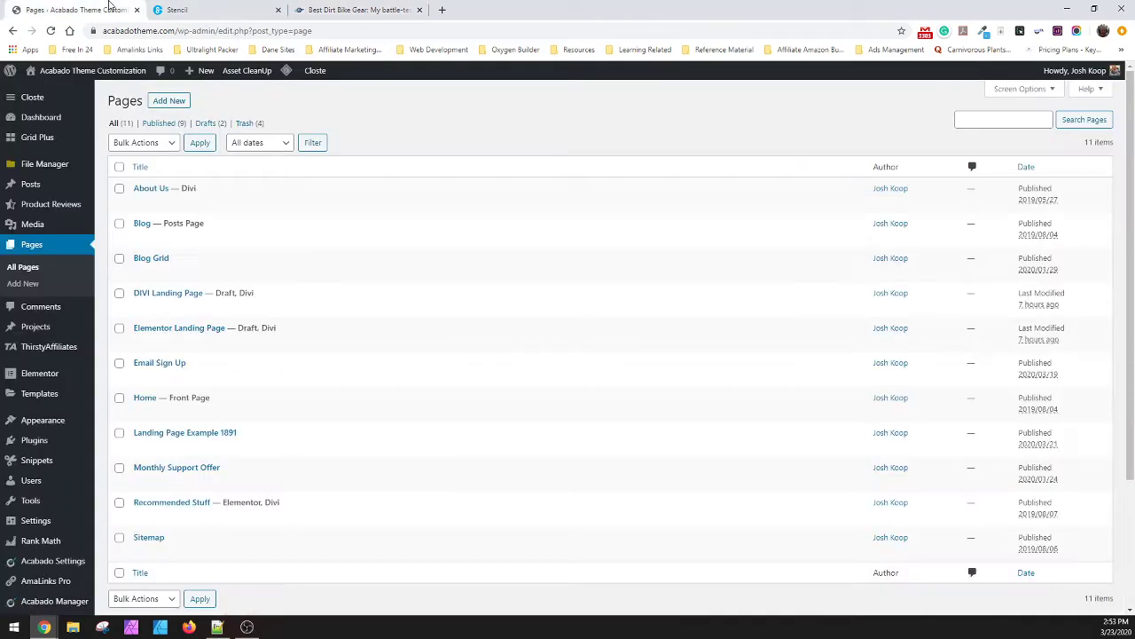
click(169, 100)
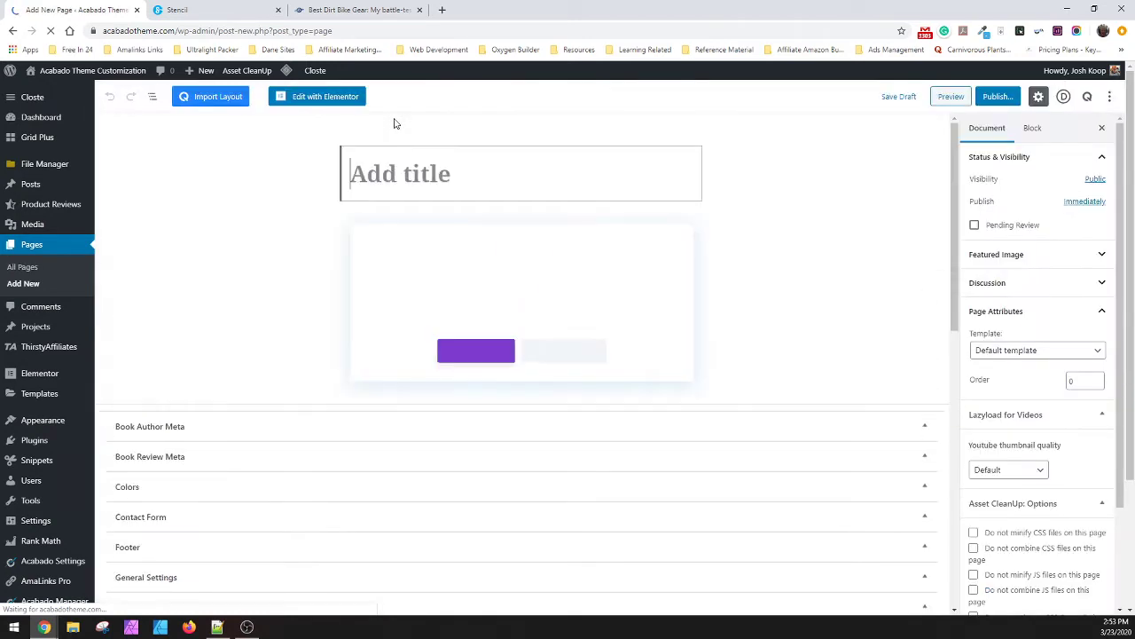
text(Re)
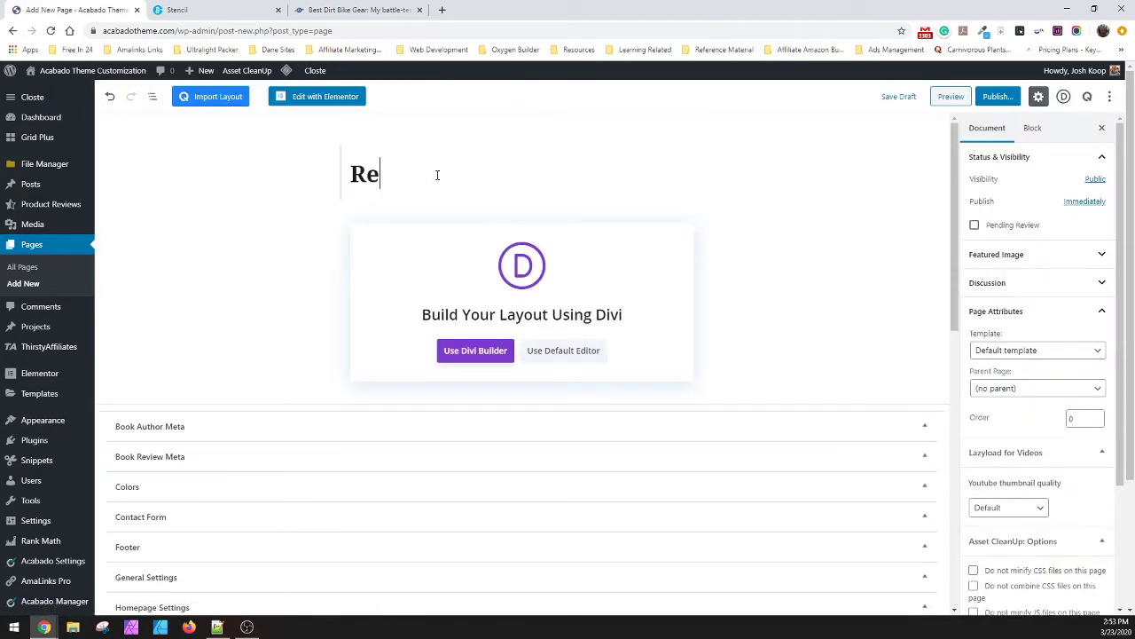
text(commendaed)
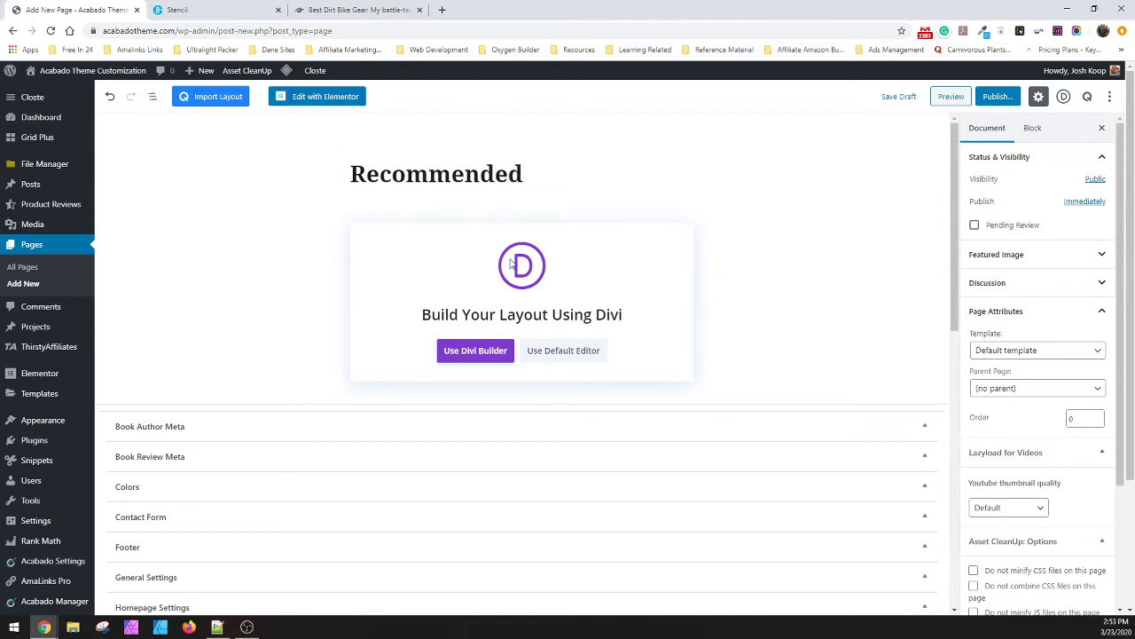
click(551, 351)
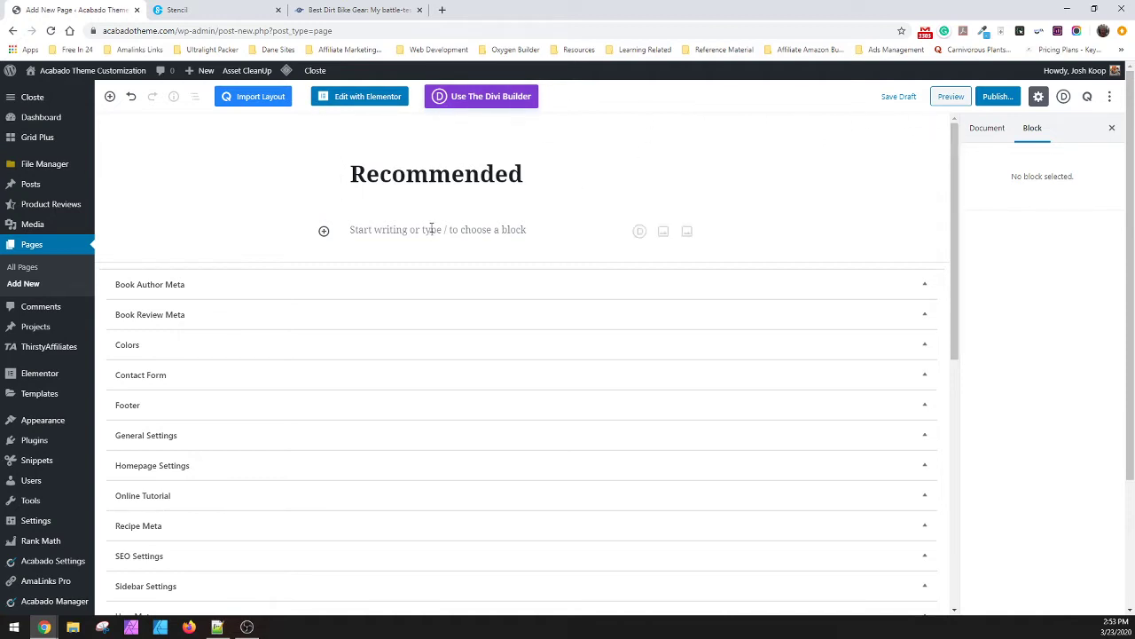
click(903, 98)
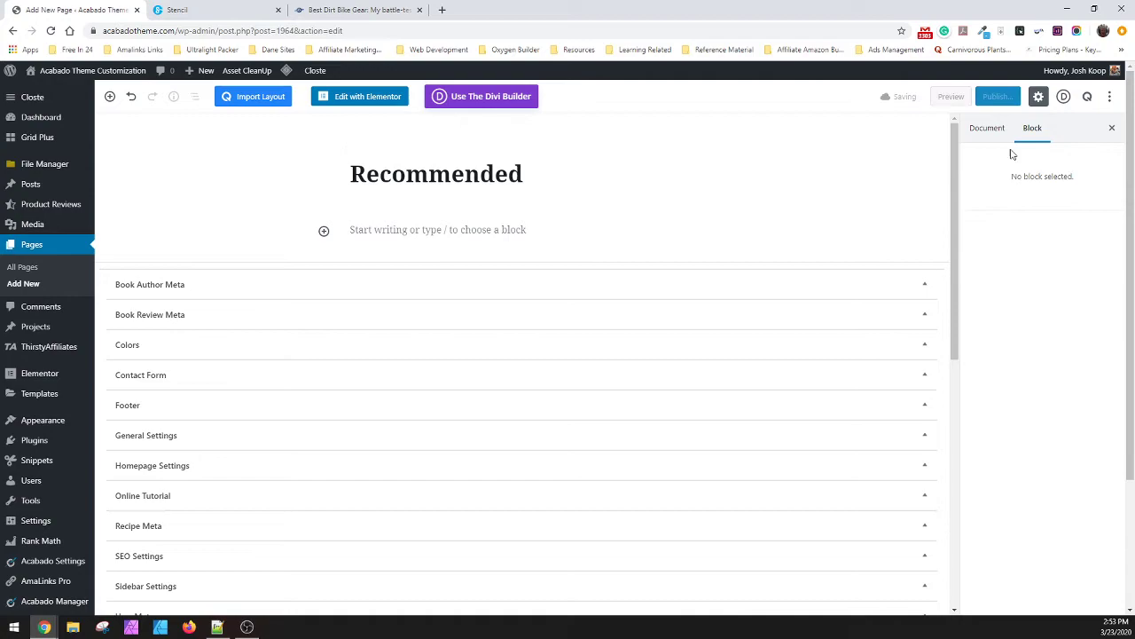
click(981, 133)
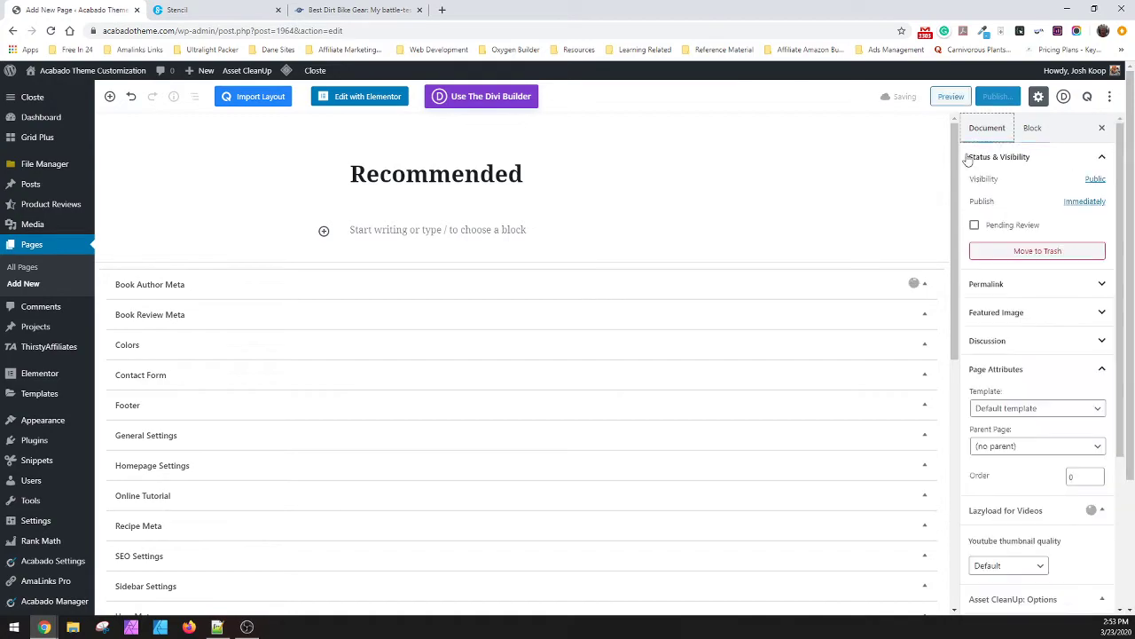
click(380, 10)
- Save the Top Picks image from the gear page to the Desktop as recommended-gear-large.jpg
scroll(449, 266, up, 5)
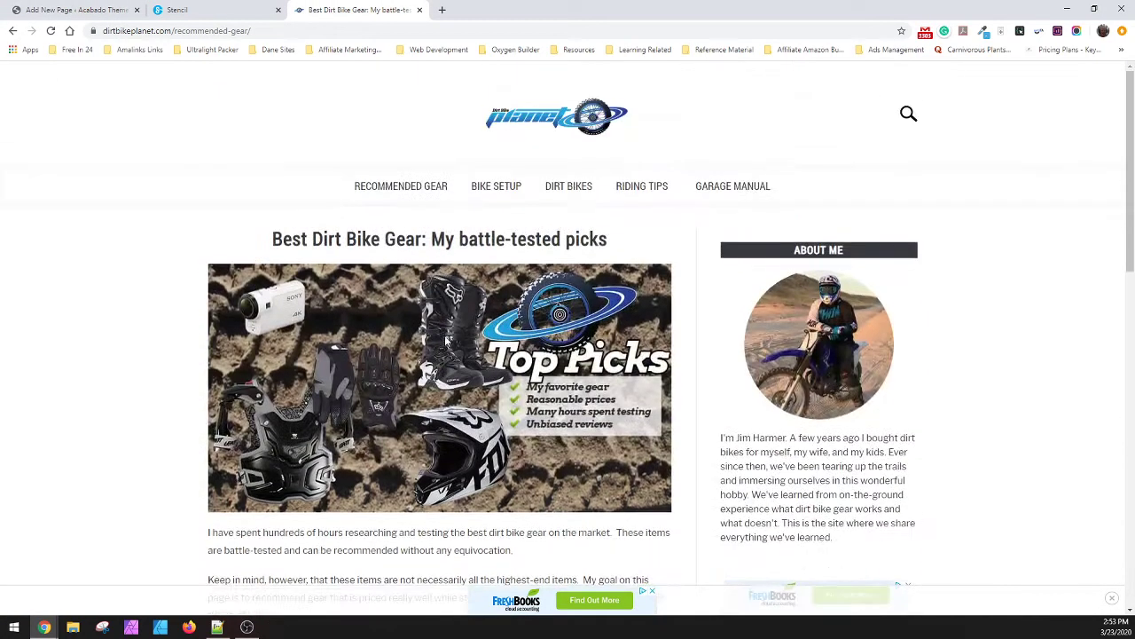
scroll(448, 339, down, 2)
right_click(422, 201)
click(462, 229)
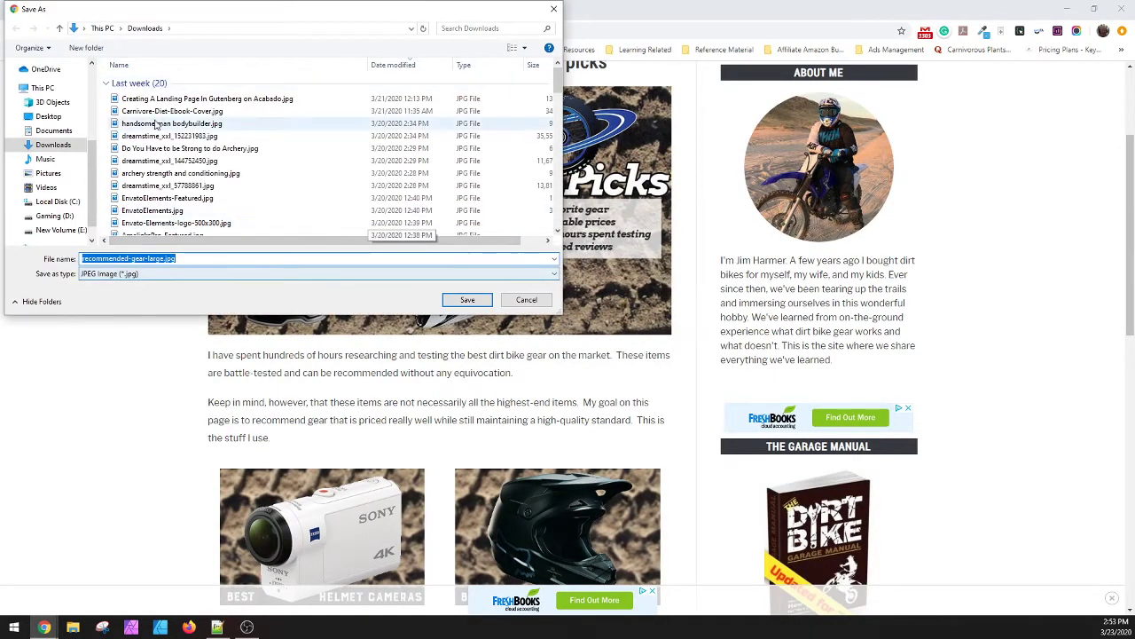
click(48, 116)
click(467, 300)
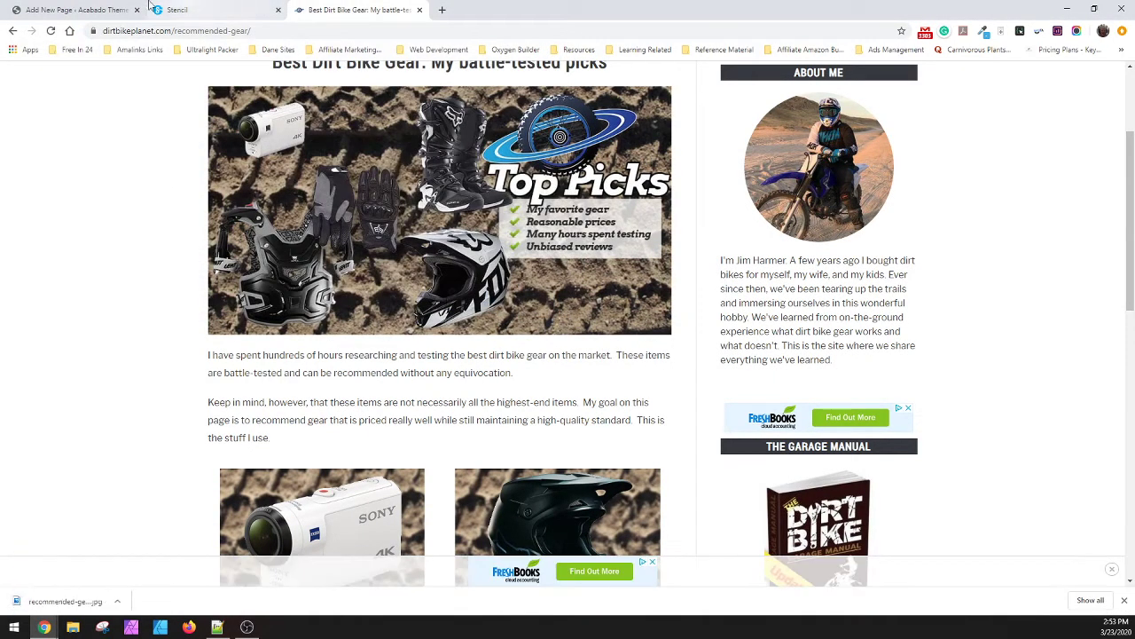
- Add an Image block below the title and upload recommended-gear-large.jpg into it
click(111, 10)
click(324, 231)
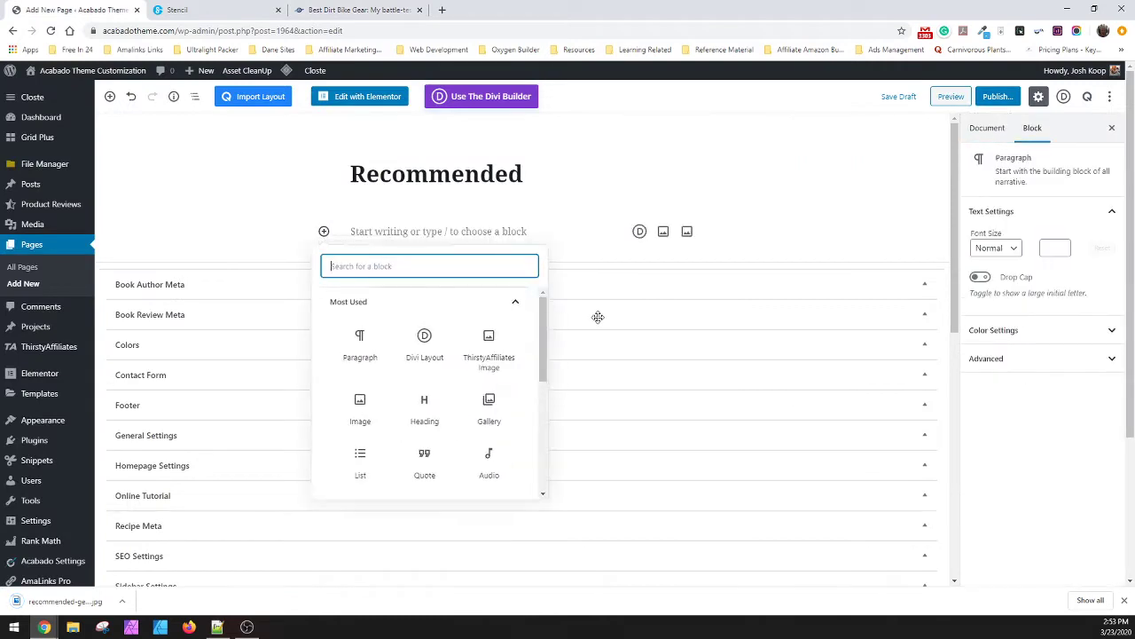
click(1000, 127)
scroll(1027, 476, down, 3)
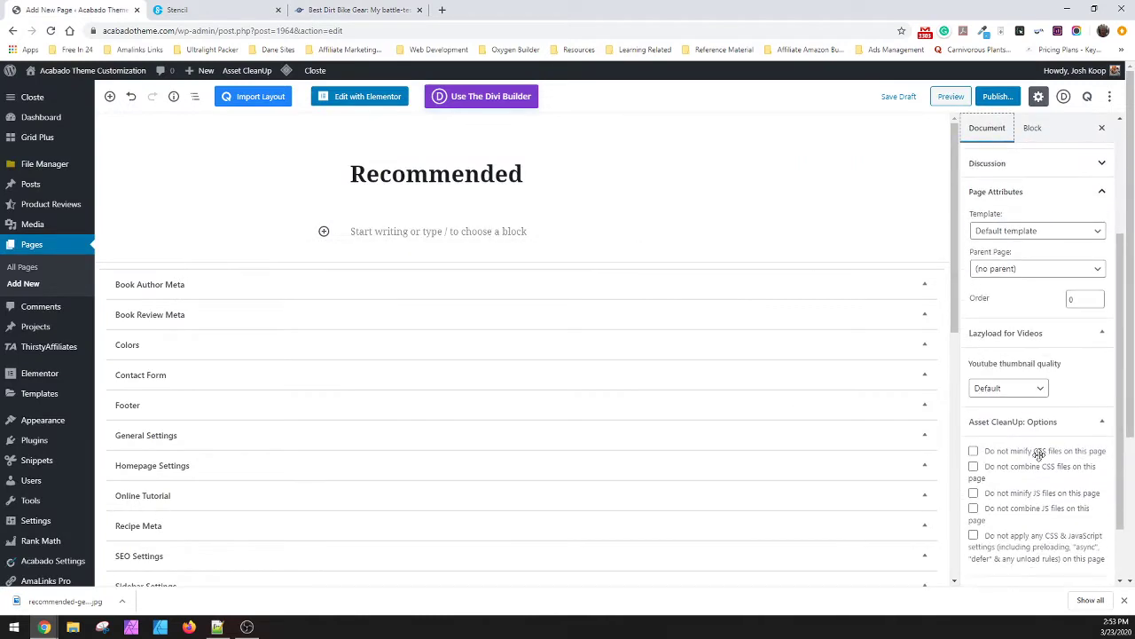
click(497, 232)
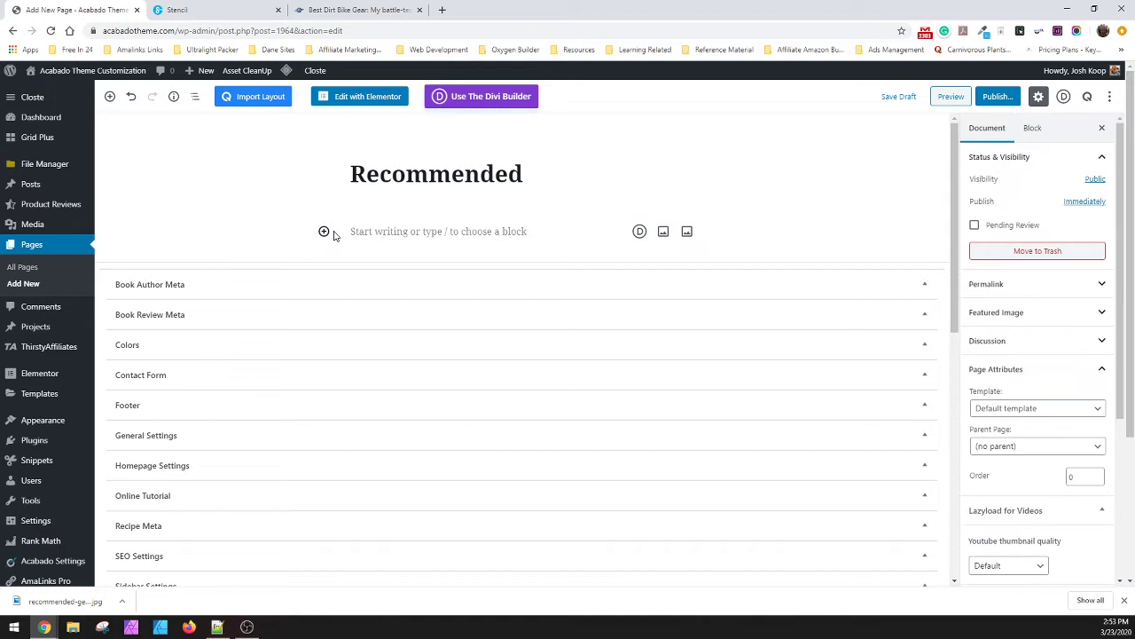
click(324, 231)
click(360, 405)
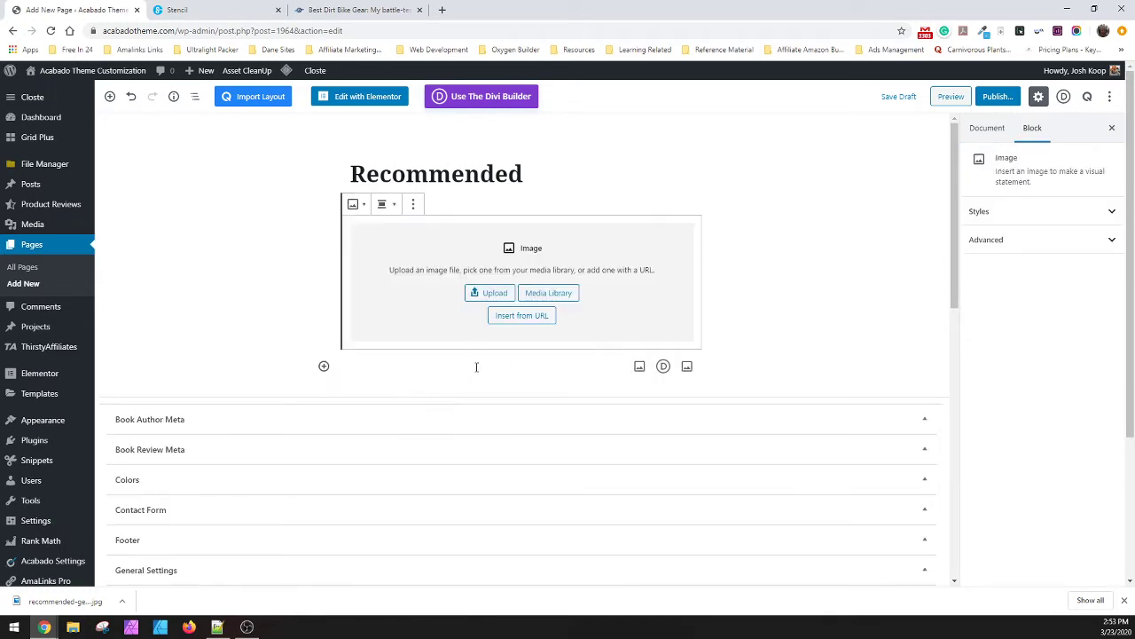
click(494, 292)
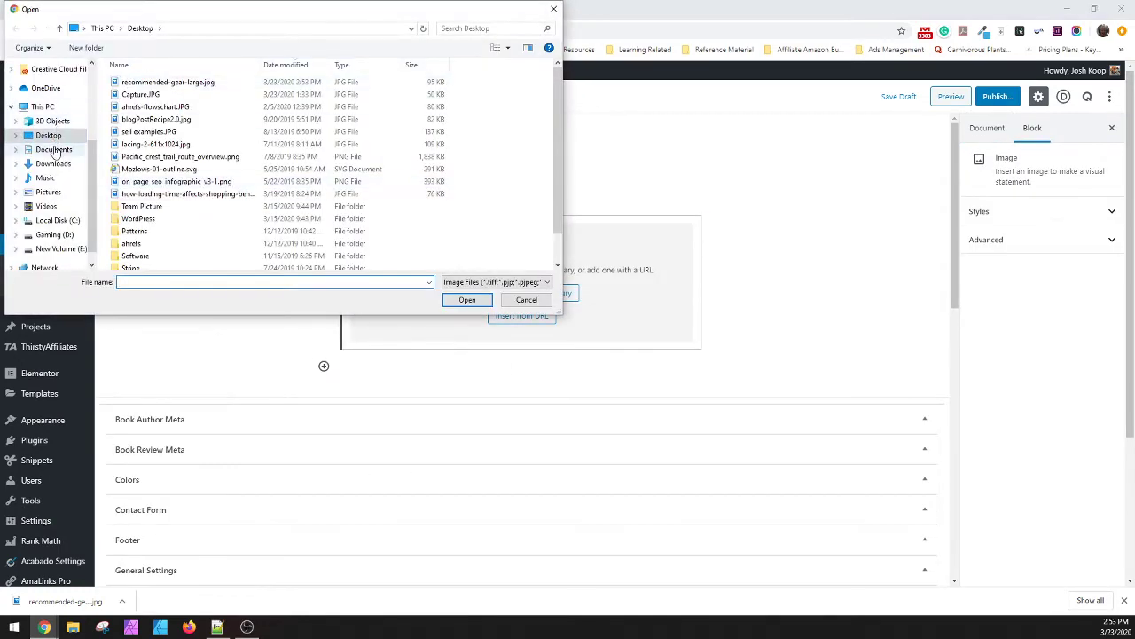
double_click(182, 84)
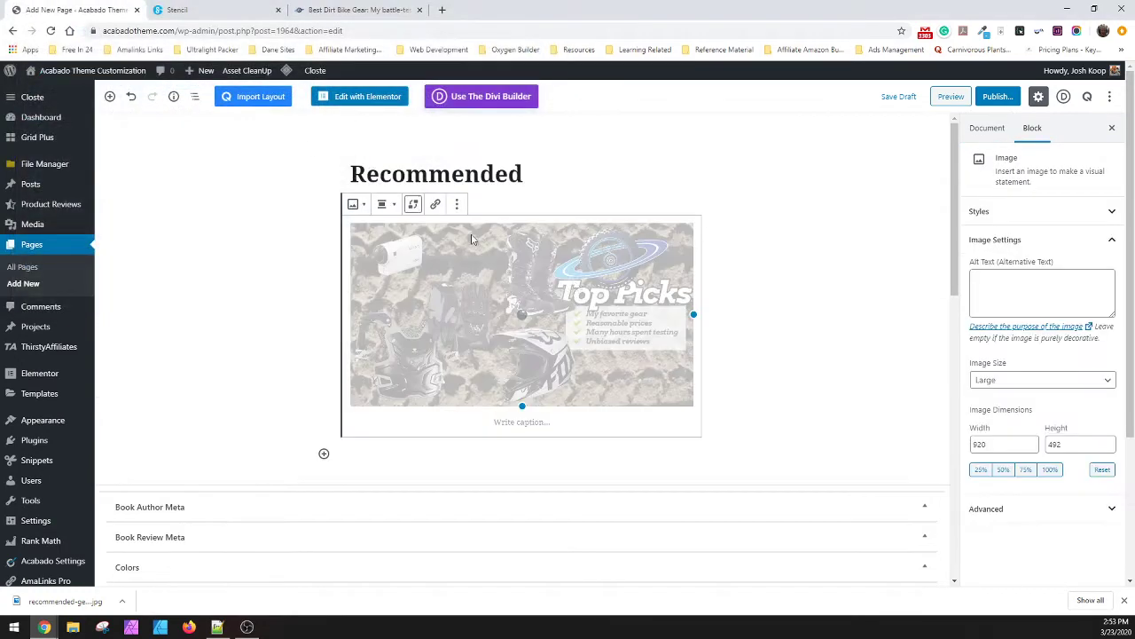
click(358, 11)
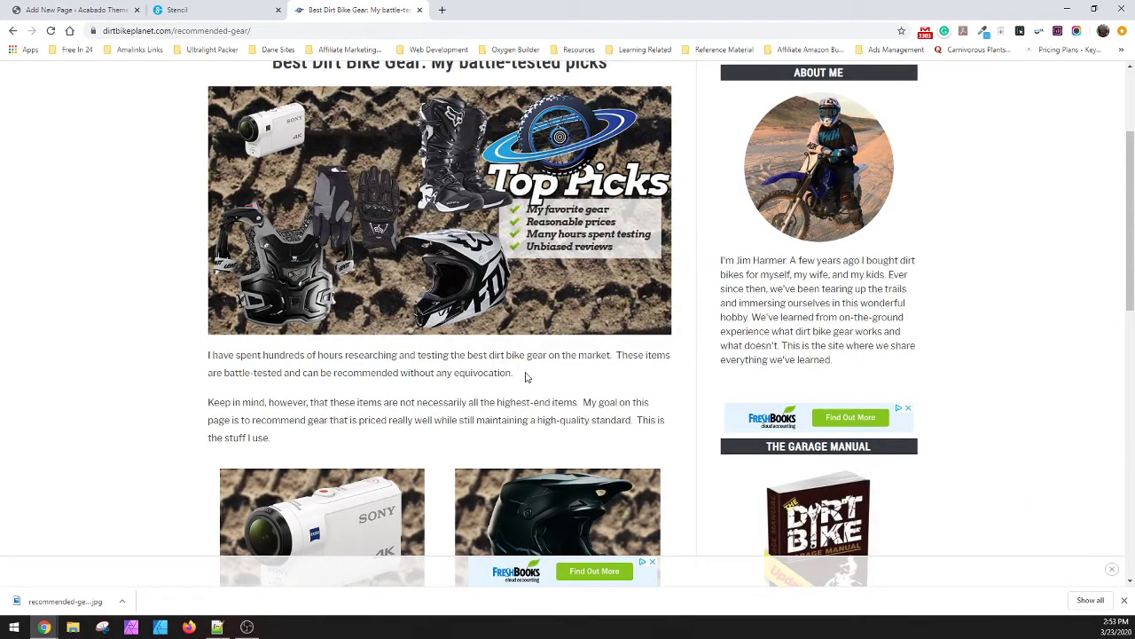
- Copy the first intro paragraph from the gear page and paste it below the image
drag(525, 377, 210, 355)
key(ctrl+c)
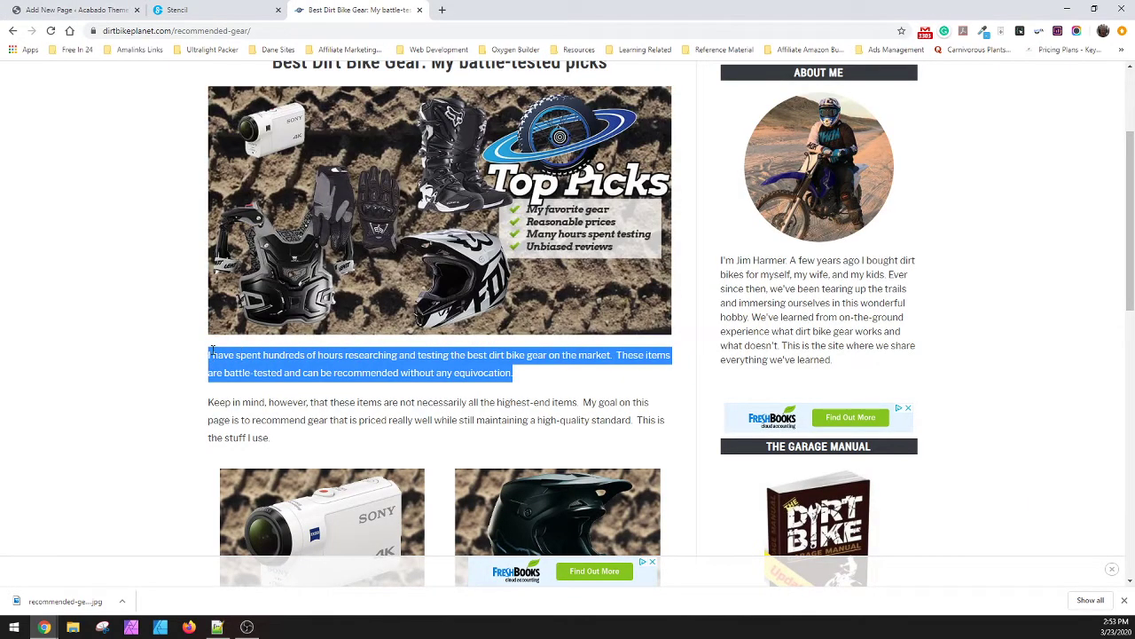
key(ctrl+shift+Tab)
key(ctrl+shift+Tab)
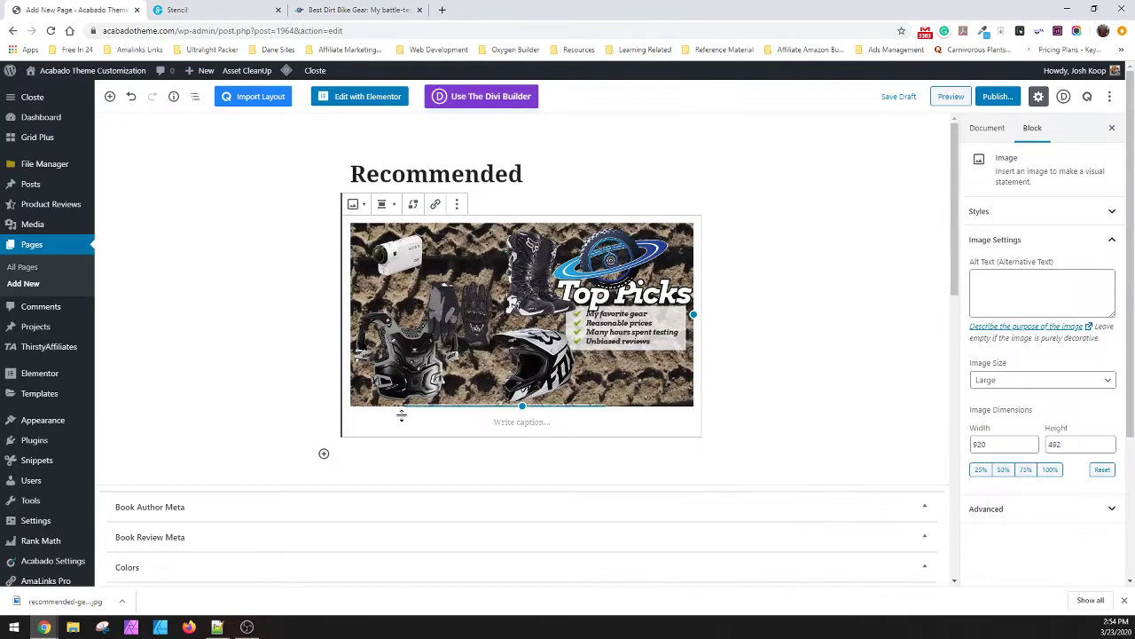
click(416, 444)
key(ctrl+v)
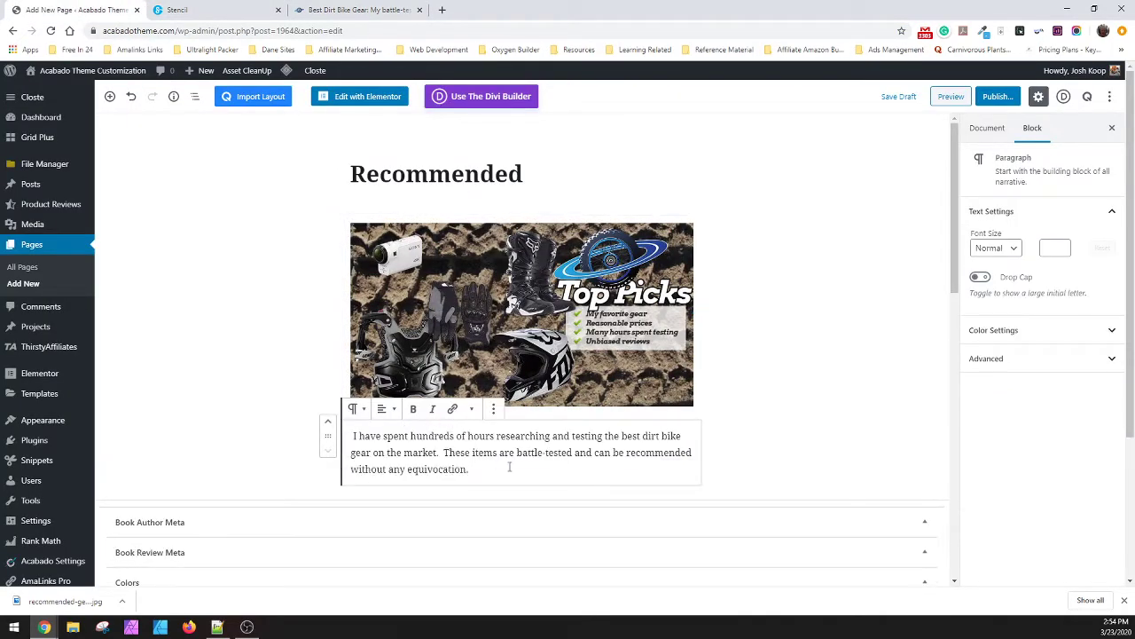
- Copy the 'Keep in mind, however…' paragraph and paste it below the first paragraph
key(ctrl+Tab)
key(ctrl+Tab)
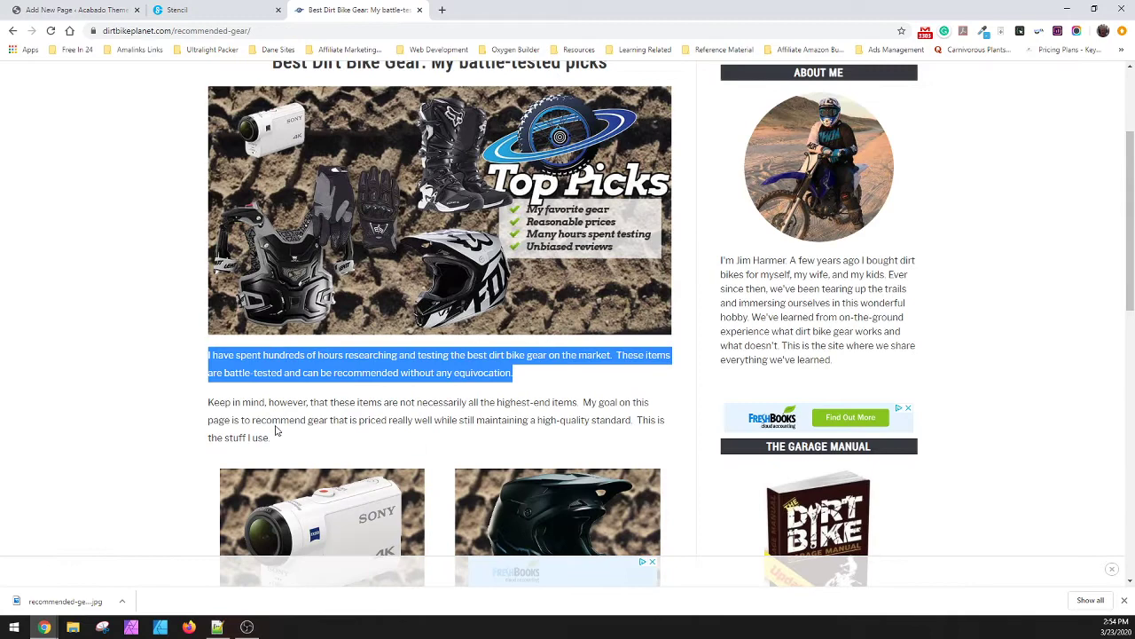
drag(209, 402, 275, 430)
double_click(219, 401)
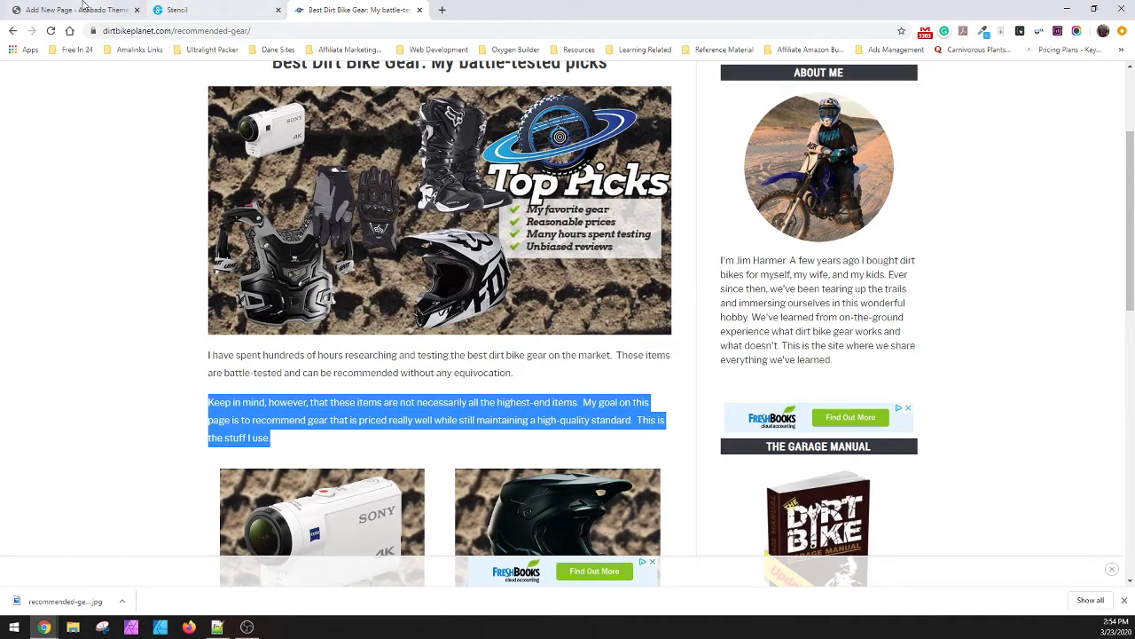
key(ctrl+c)
click(85, 9)
click(428, 506)
key(ctrl+v)
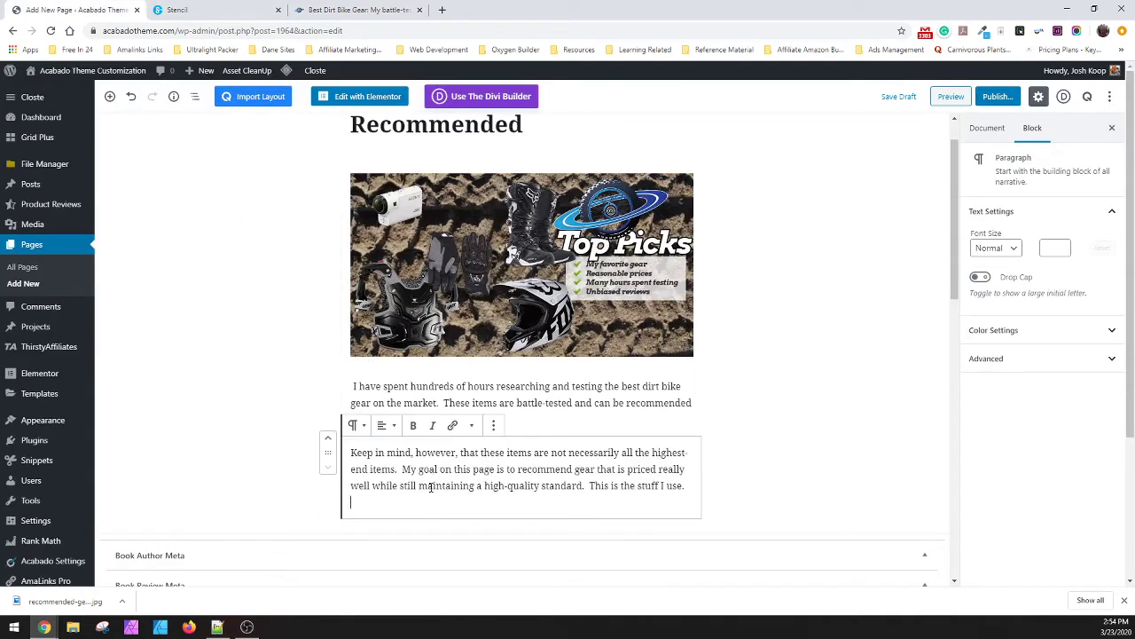
key(BackSpace)
scroll(454, 418, down, 1)
click(466, 410)
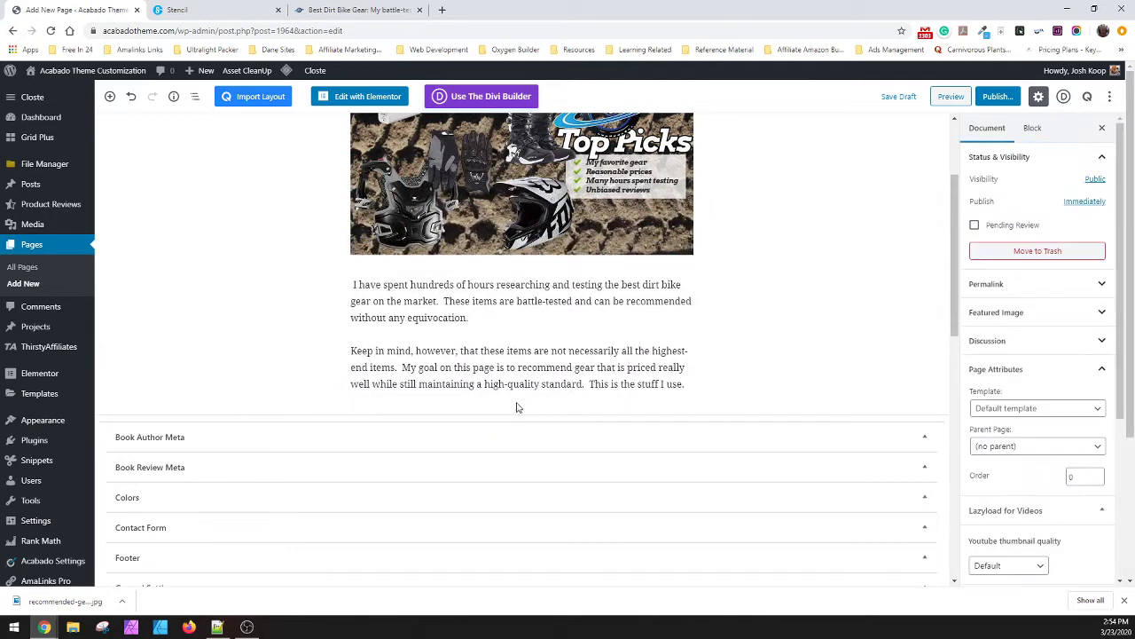
click(498, 367)
- Download the Acabado plugins banner from Stencil as a 350 x 250 JPG
click(177, 10)
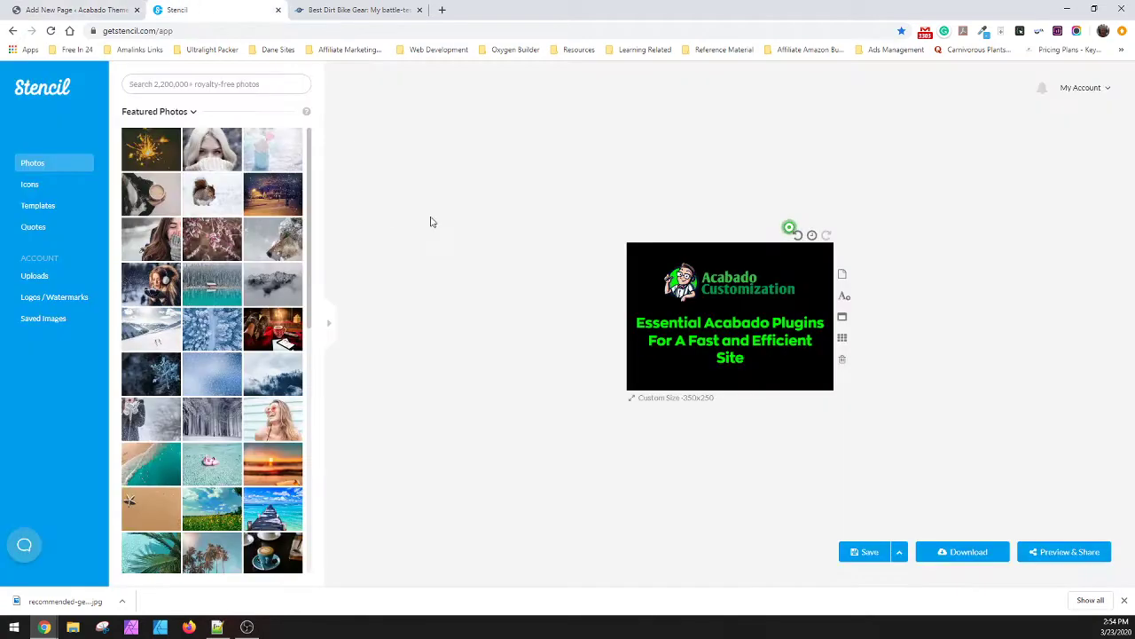
click(953, 552)
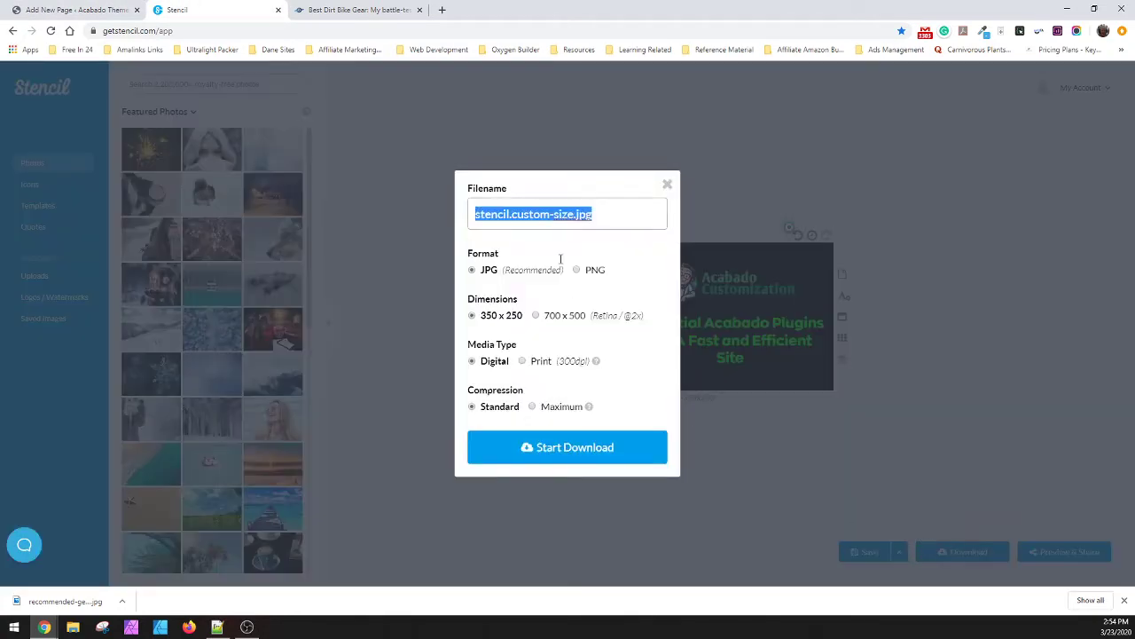
click(588, 434)
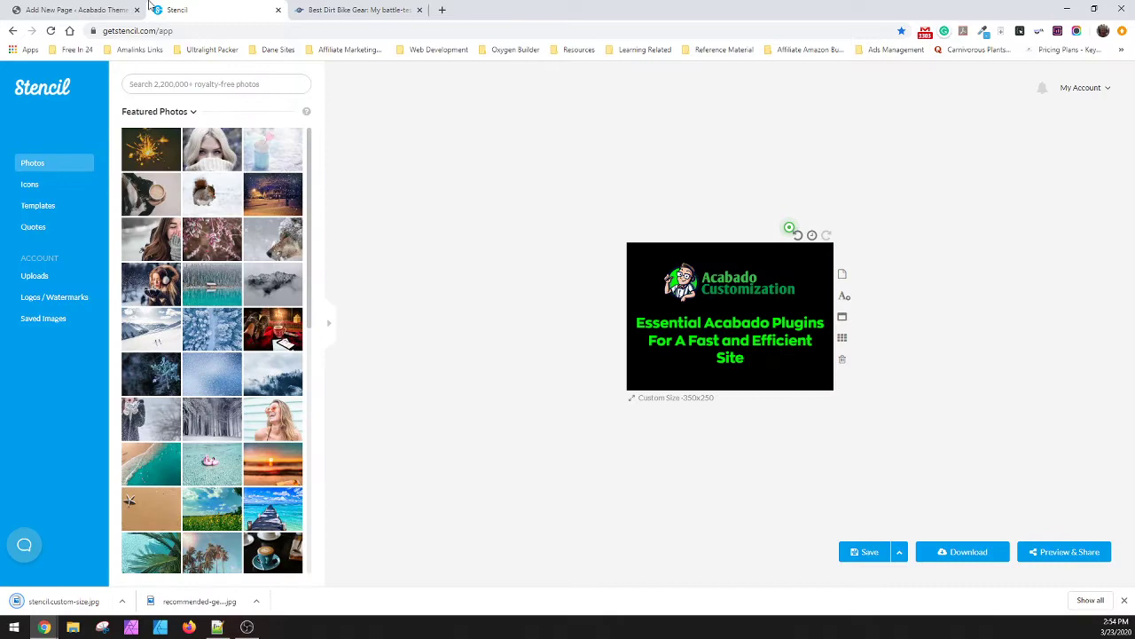
- Insert a 50/50 two-column Columns block below the second paragraph
click(75, 9)
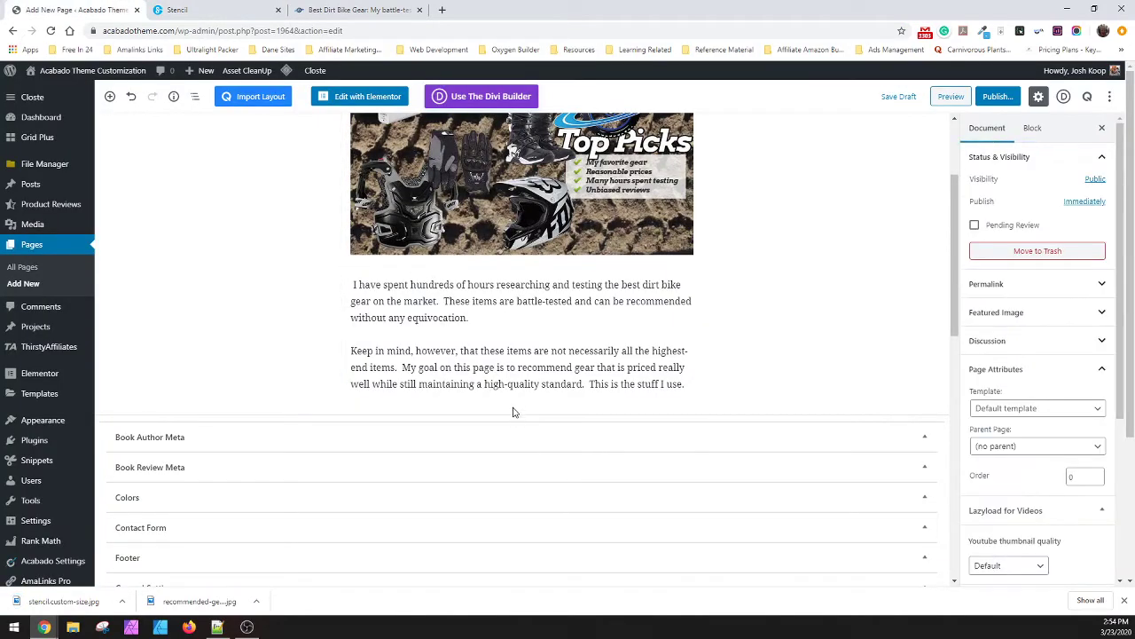
click(680, 384)
key(Return)
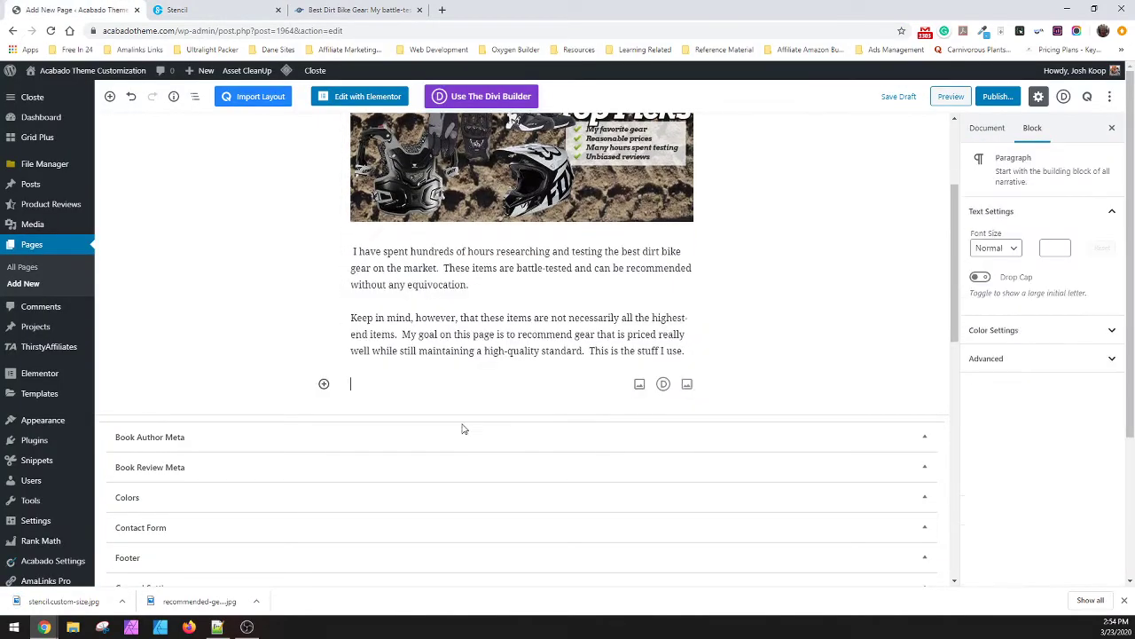
click(324, 385)
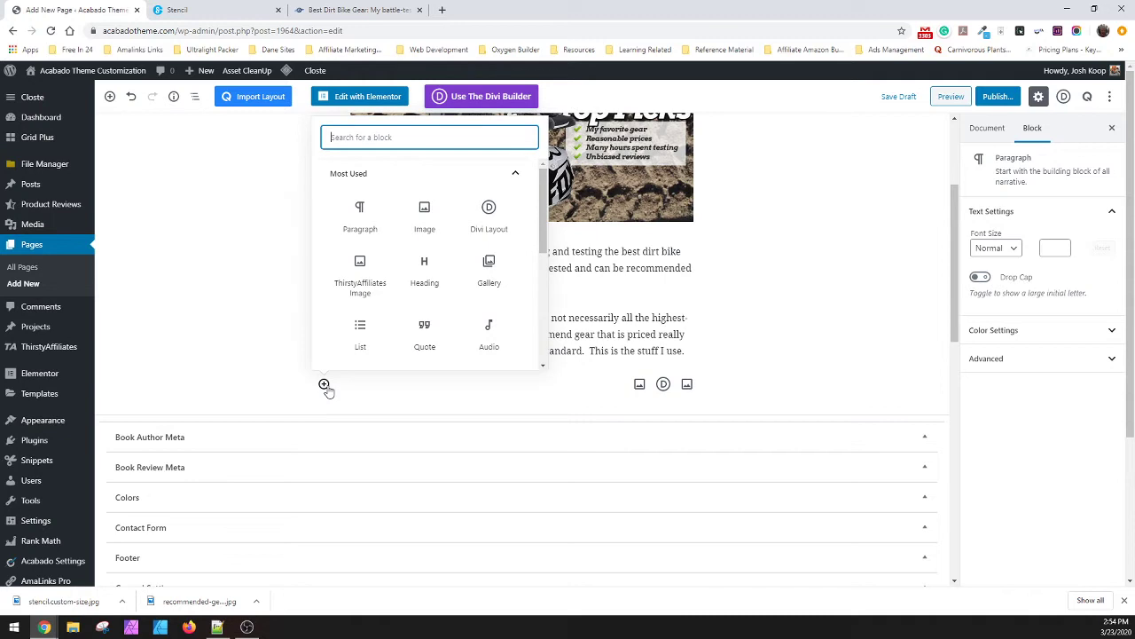
text(col)
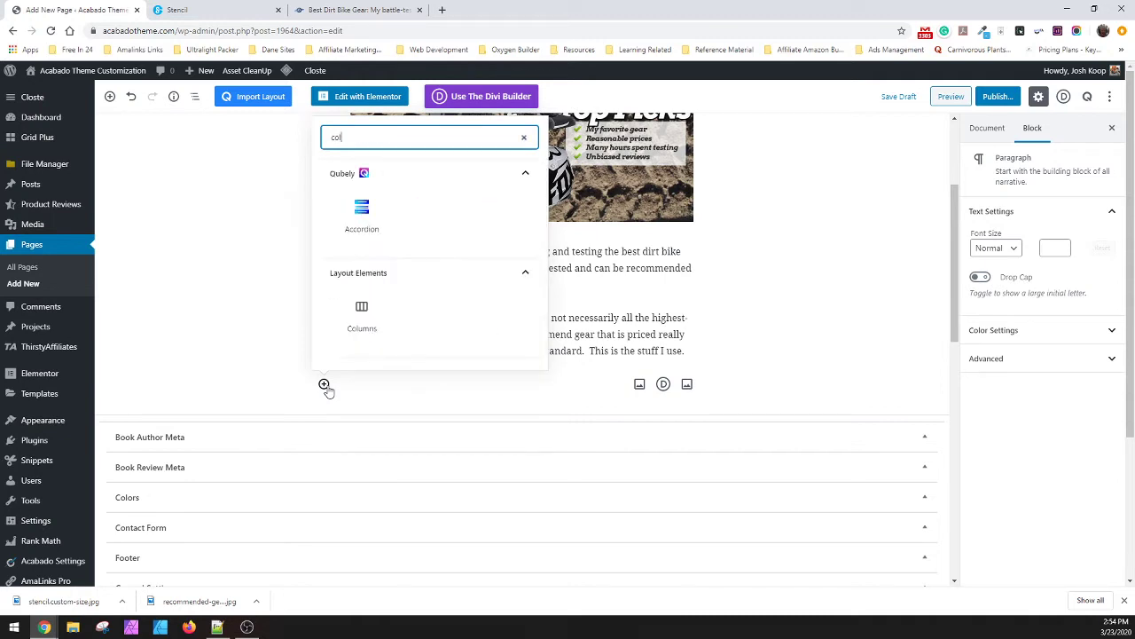
click(360, 315)
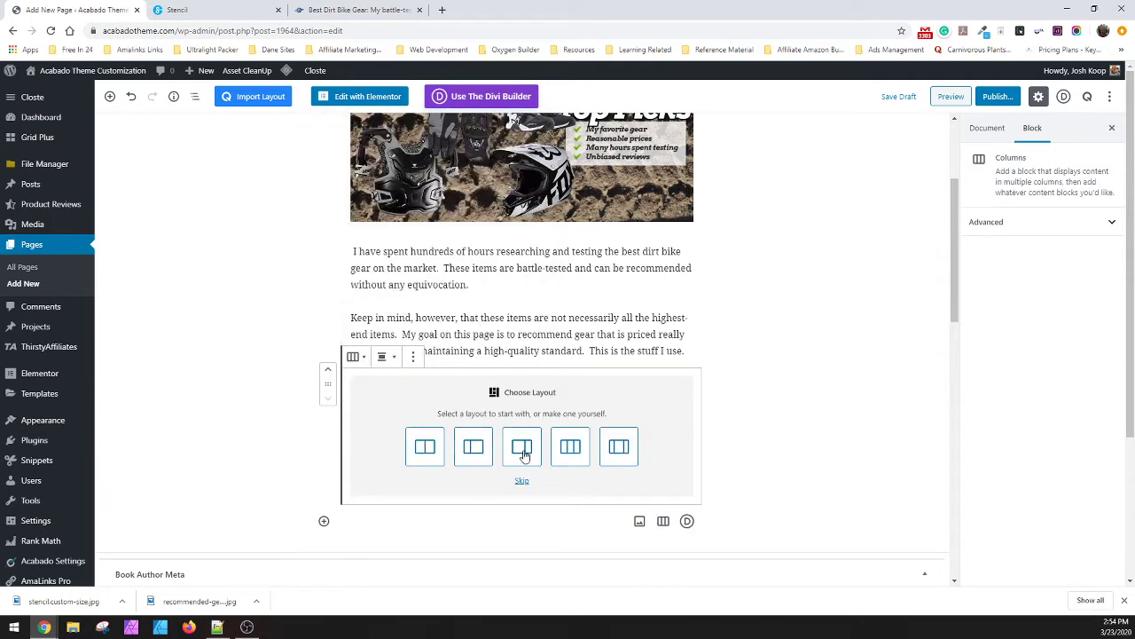
click(426, 448)
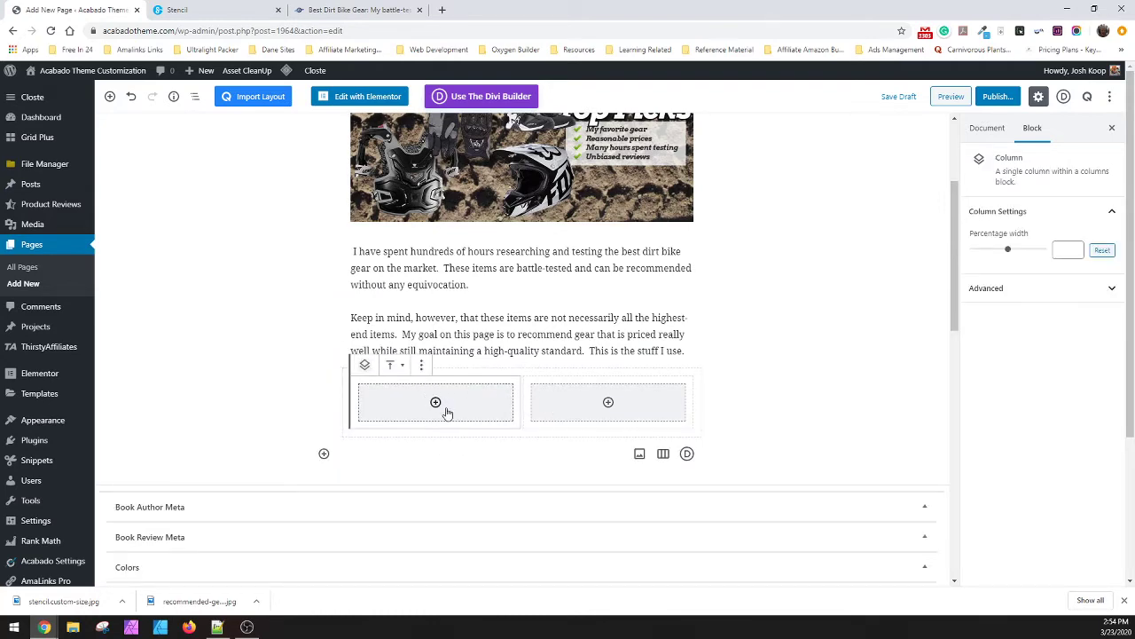
- Add an Image block to the left column and upload stencil.custom-size.jpg from Downloads
click(435, 402)
click(432, 222)
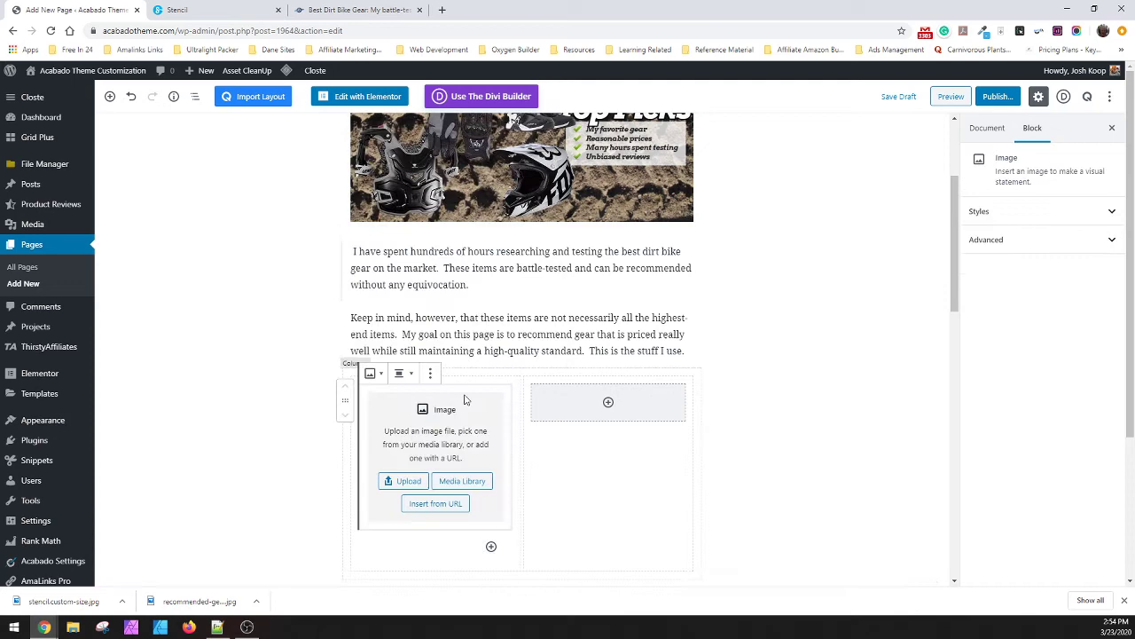
click(417, 481)
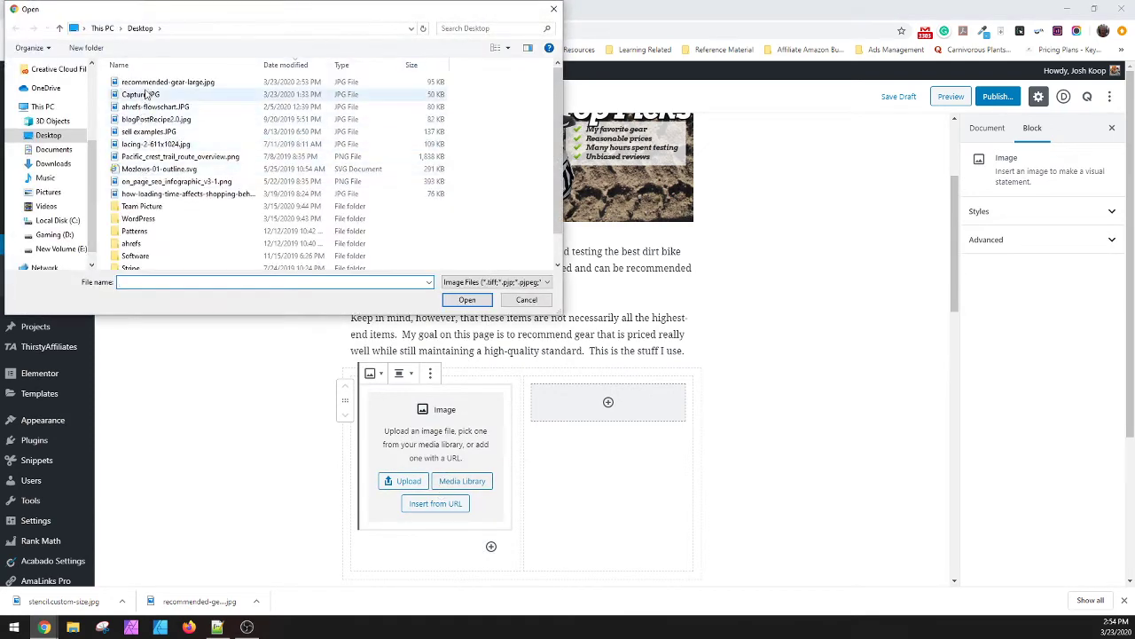
click(160, 81)
click(53, 163)
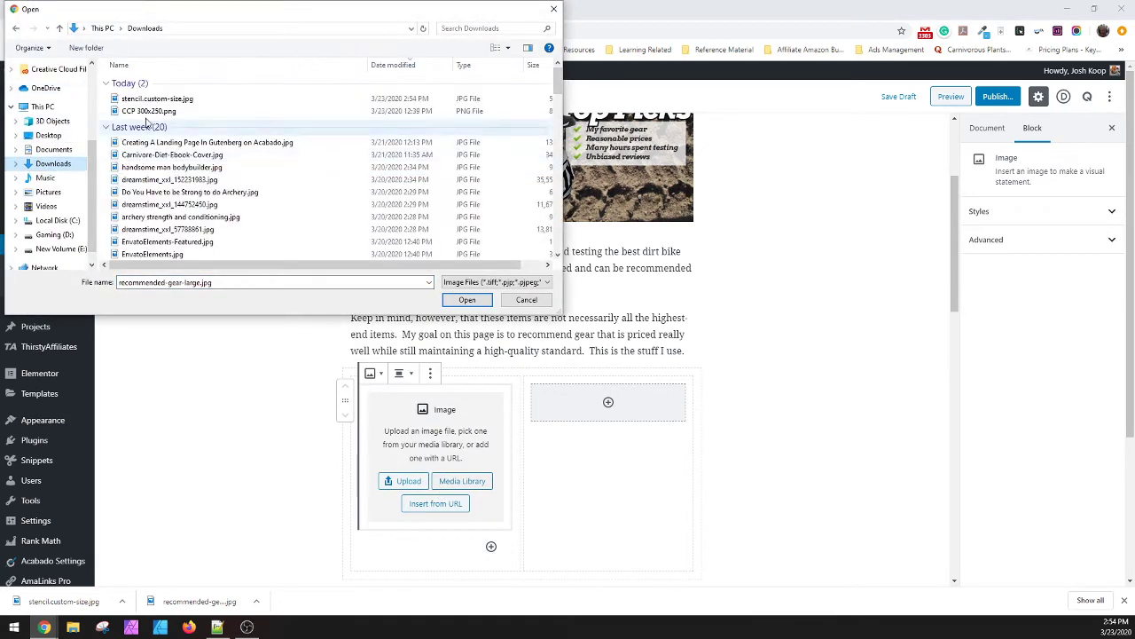
double_click(149, 110)
- Add an Image block to the right column using the same banner from the Media Library
click(609, 416)
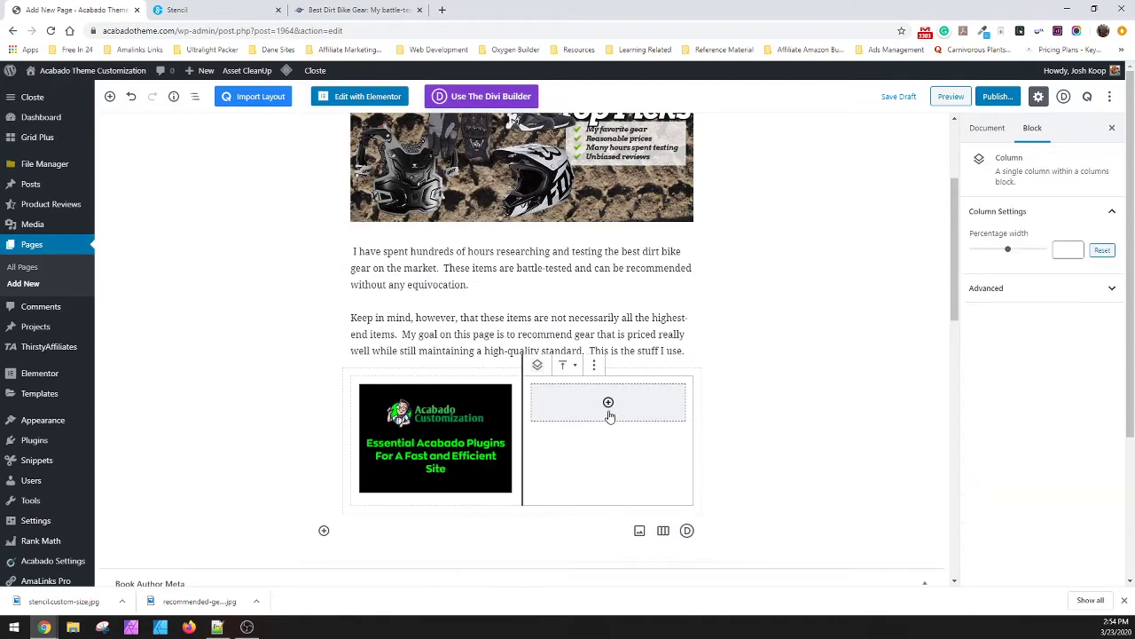
click(609, 402)
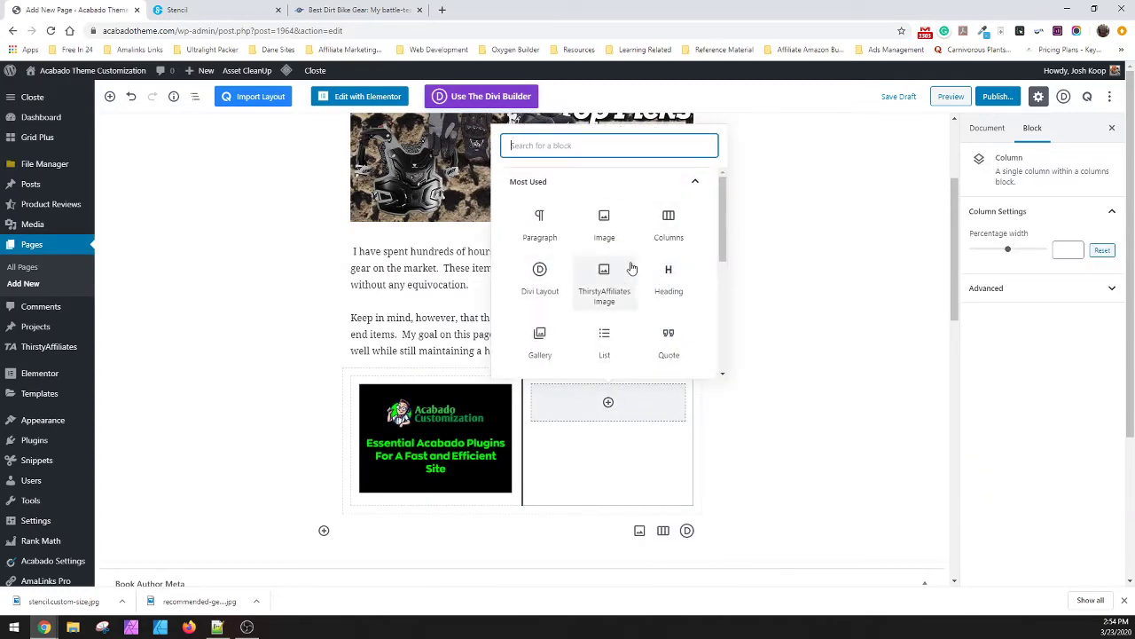
click(604, 223)
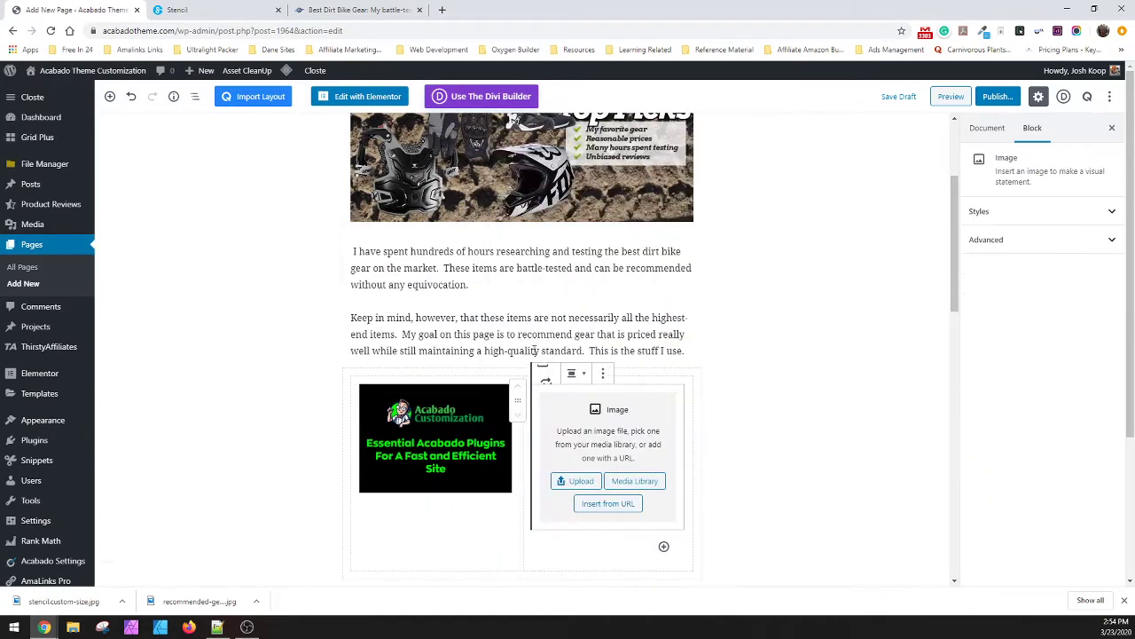
click(632, 481)
click(67, 217)
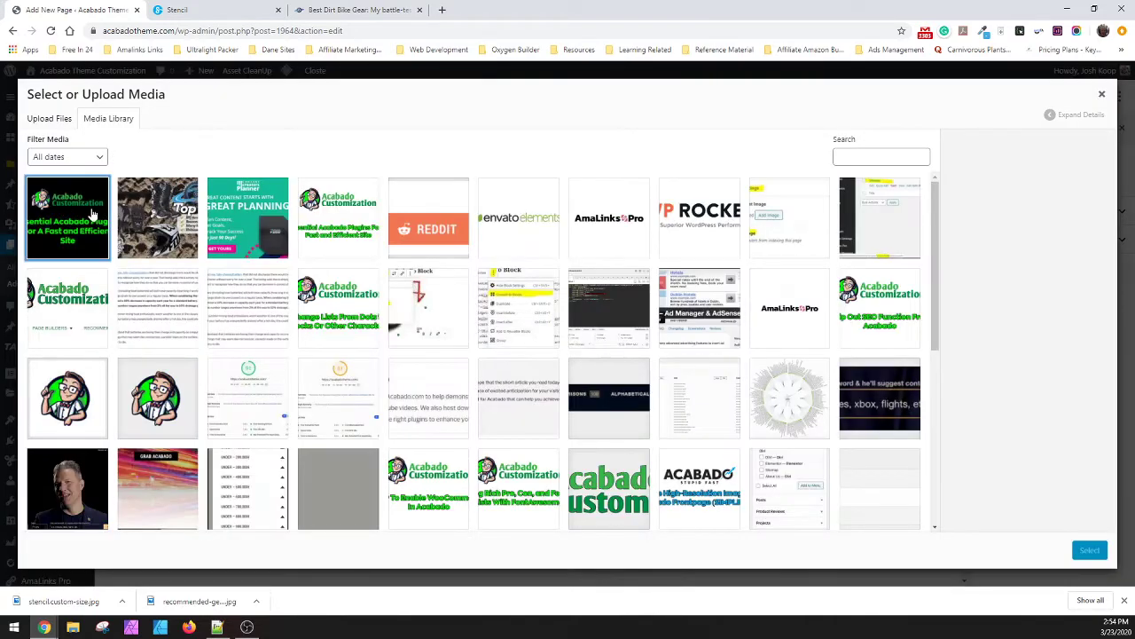
click(1090, 551)
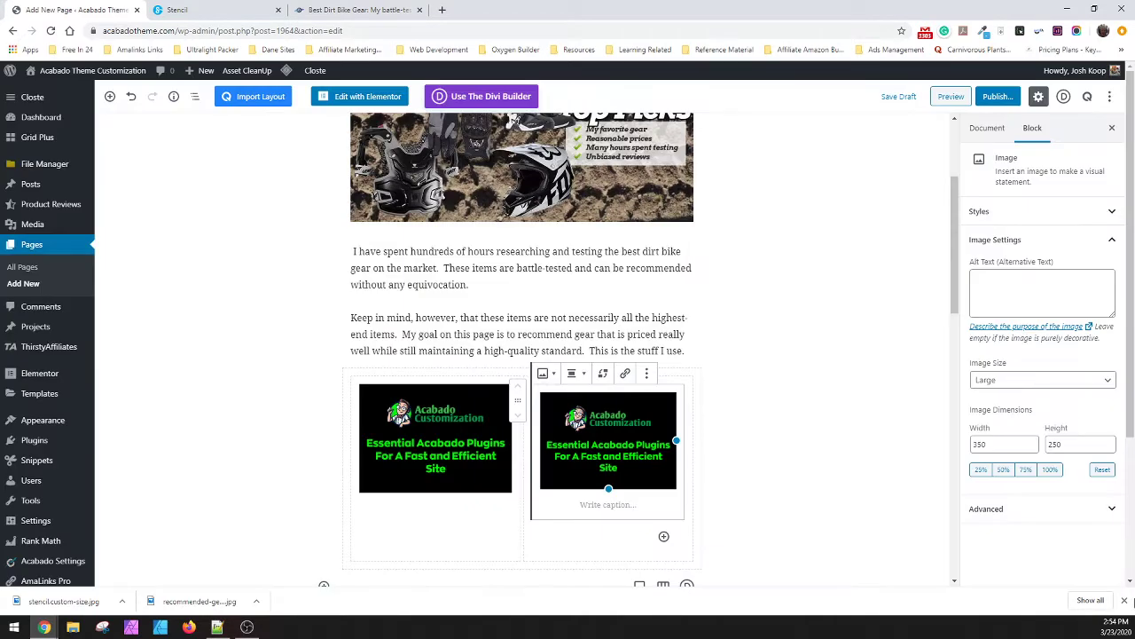
click(1124, 601)
click(786, 423)
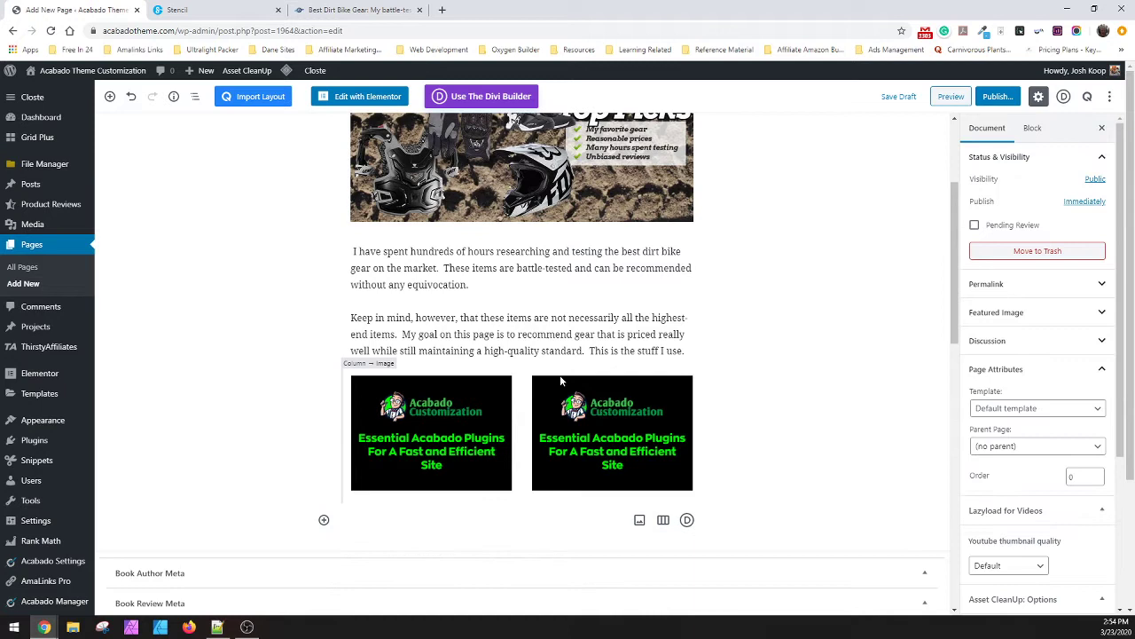
- Save the draft, preview the page, and compare it with the live gear tile grid
key(ctrl+s)
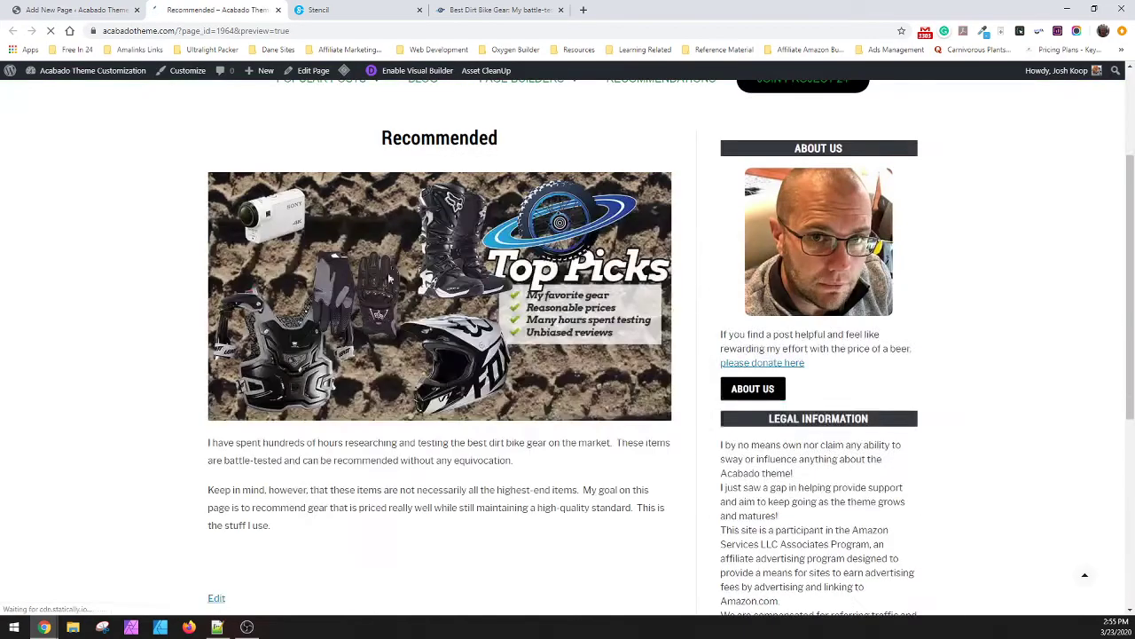
scroll(389, 278, down, 3)
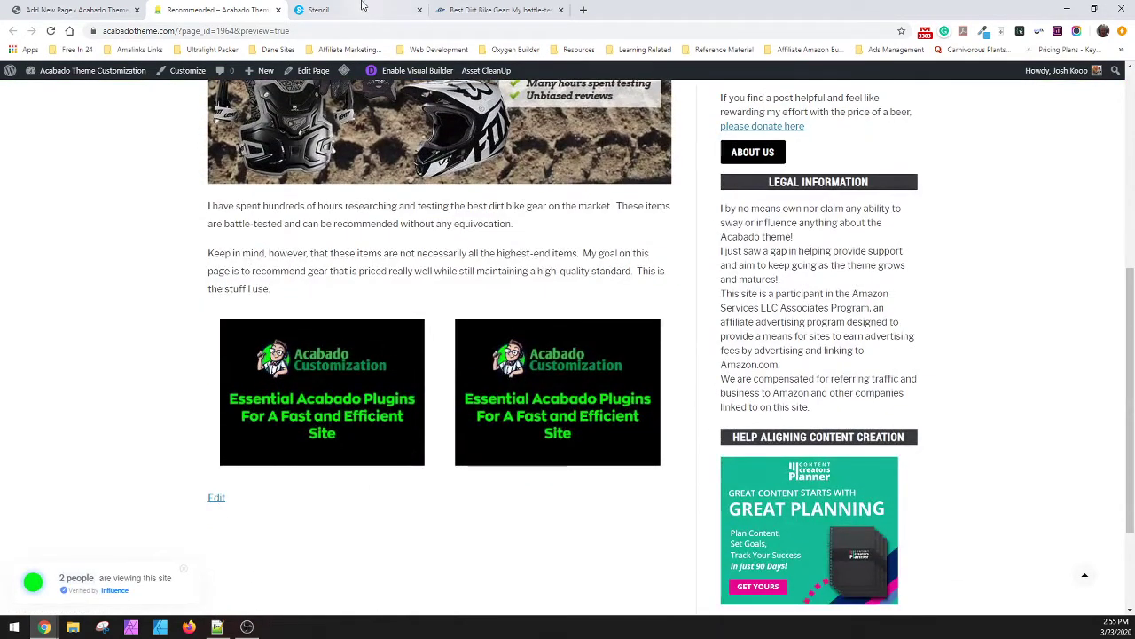
click(488, 7)
scroll(426, 449, down, 2)
click(157, 353)
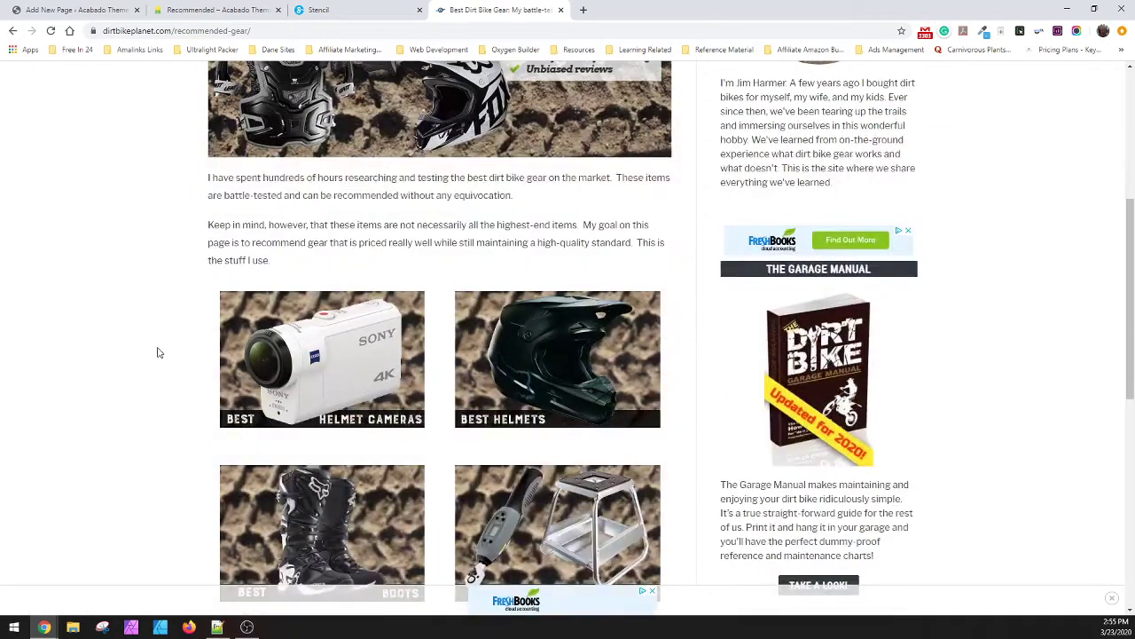
scroll(359, 286, down, 2)
click(217, 10)
mouse_move(483, 71)
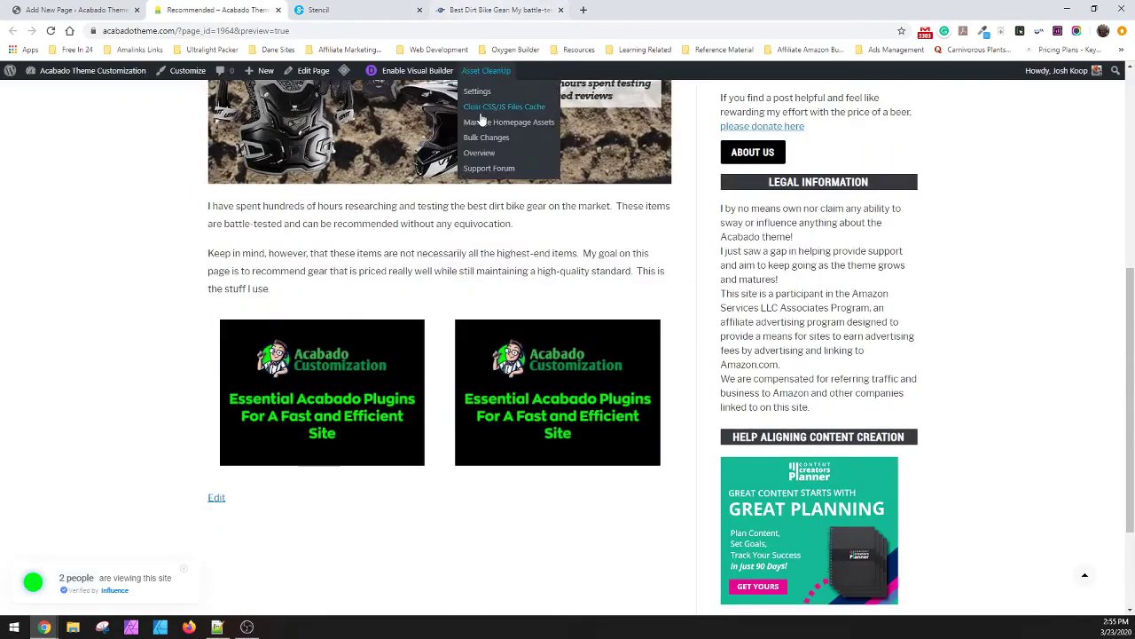
click(480, 9)
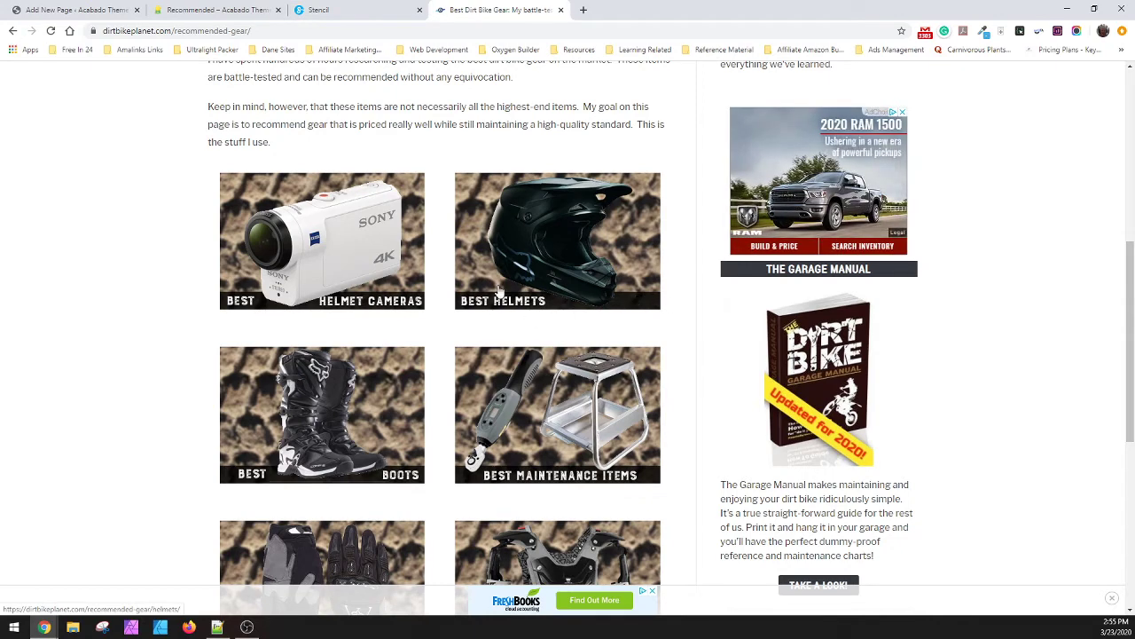
- Delete the banner's logo and headline and set the canvas background to white
click(319, 10)
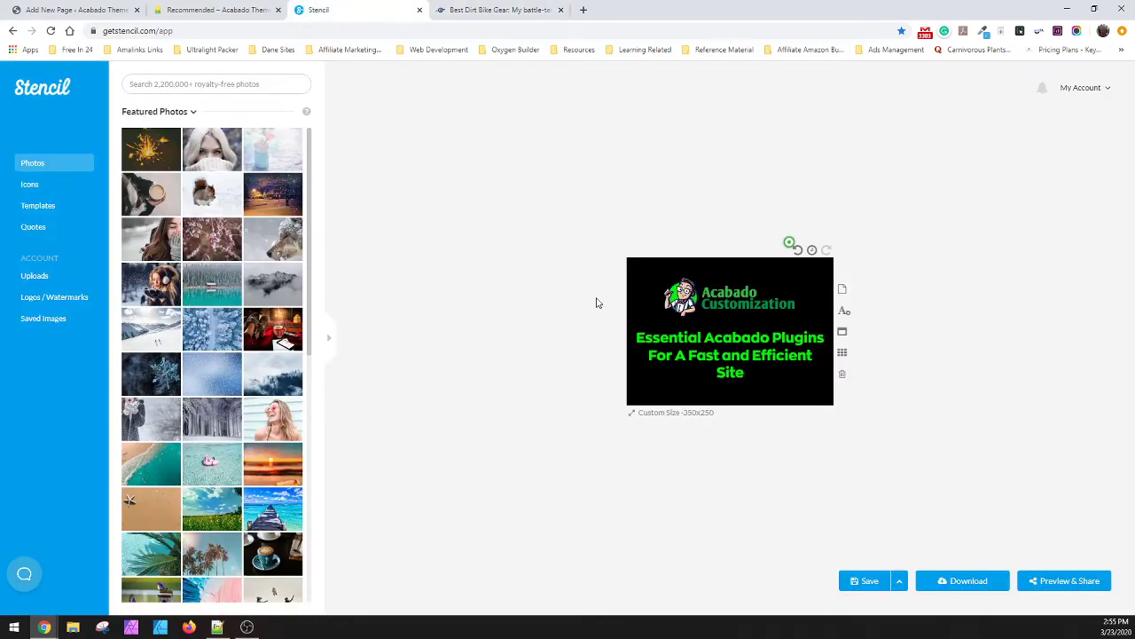
click(645, 278)
click(600, 314)
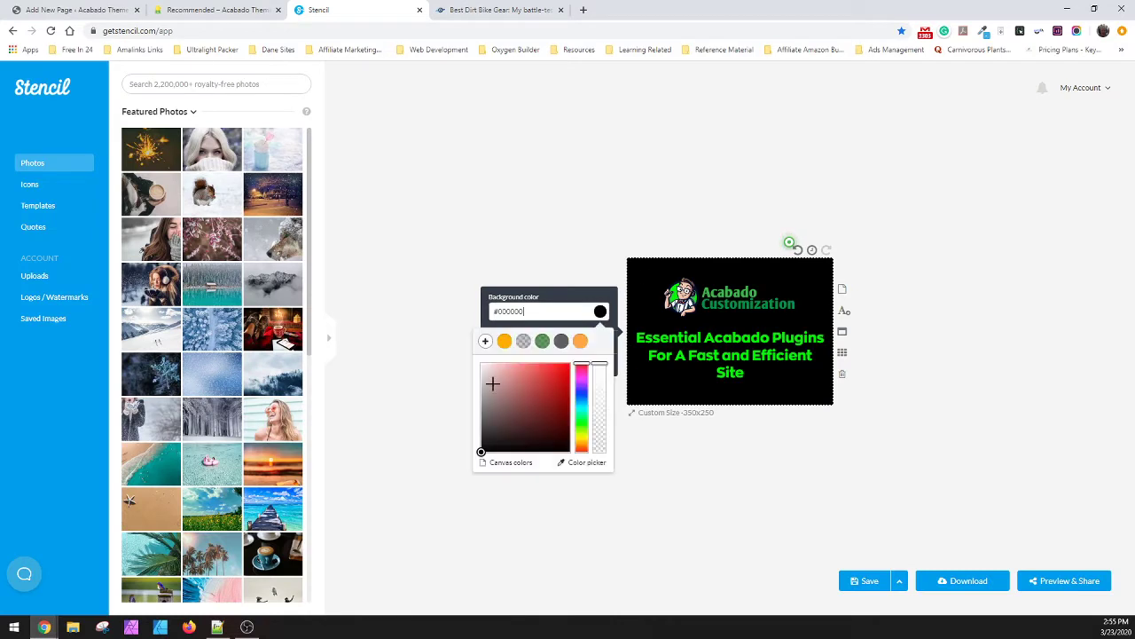
drag(484, 405, 499, 381)
click(695, 308)
key(Delete)
click(732, 342)
key(Delete)
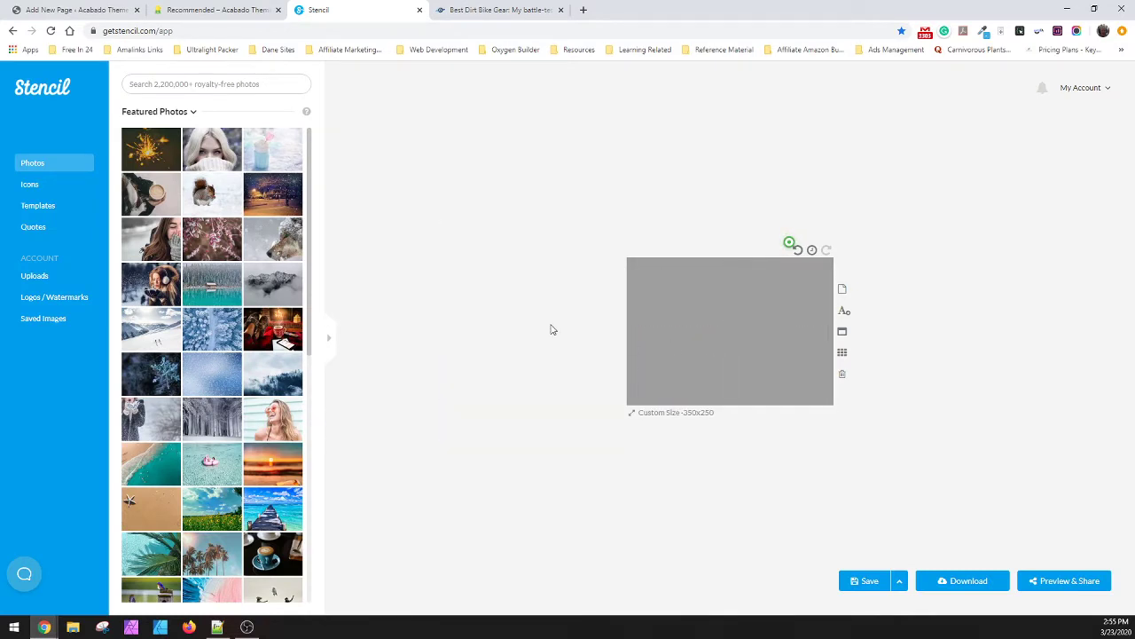
click(704, 318)
click(600, 313)
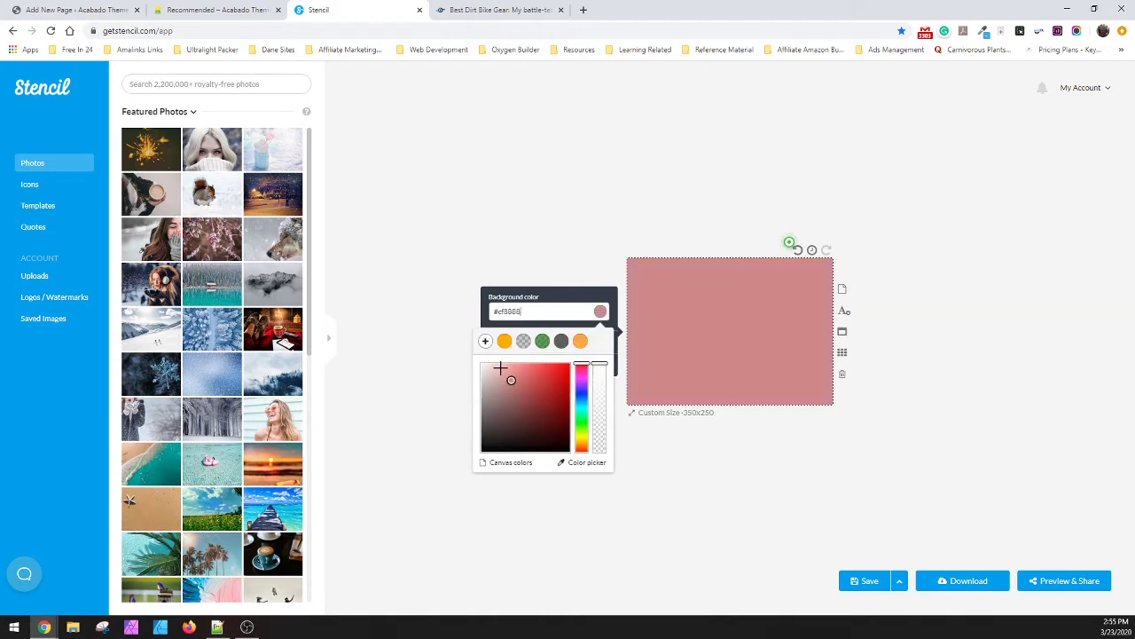
drag(500, 367, 480, 362)
click(396, 233)
- Search Photos for 'tires' and place the pile-of-tires photo on the canvas
click(195, 83)
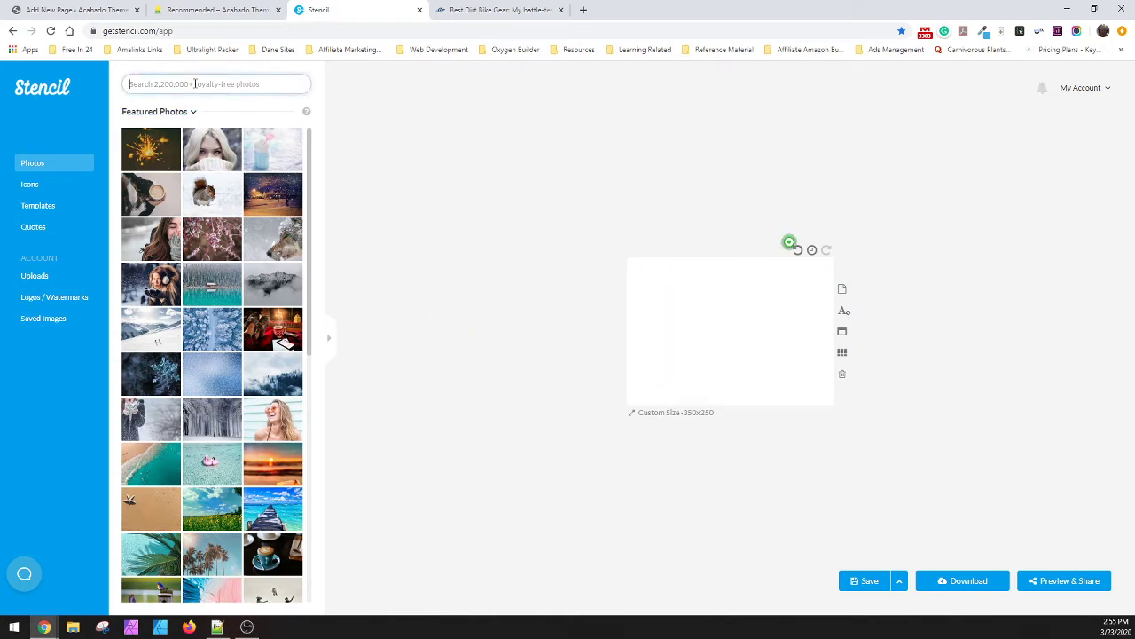
text(tires)
key(Return)
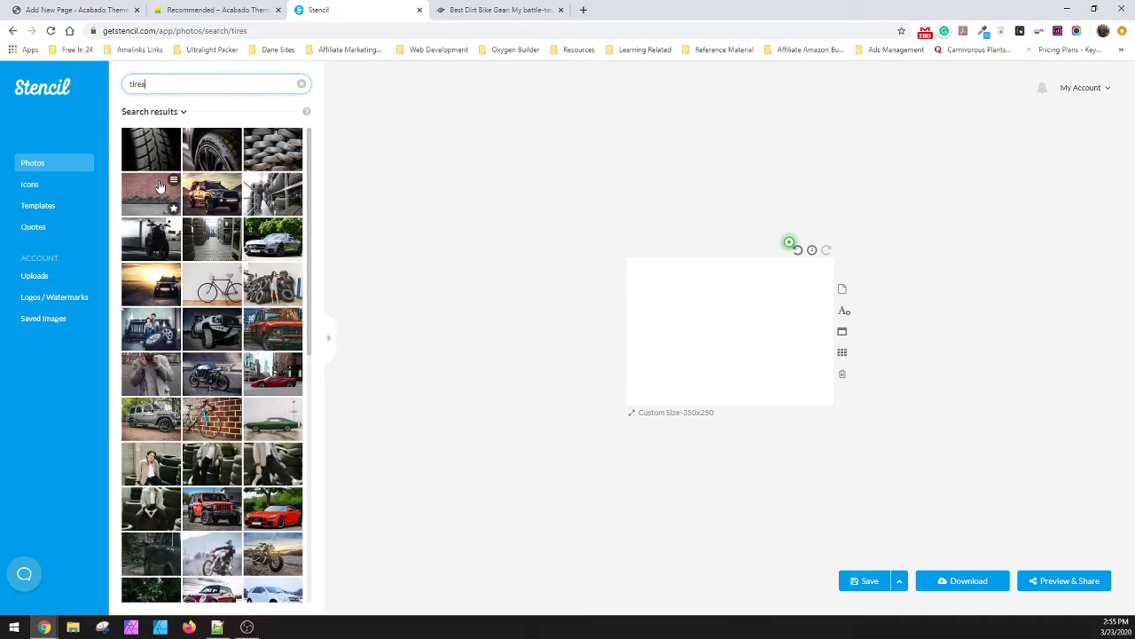
click(370, 201)
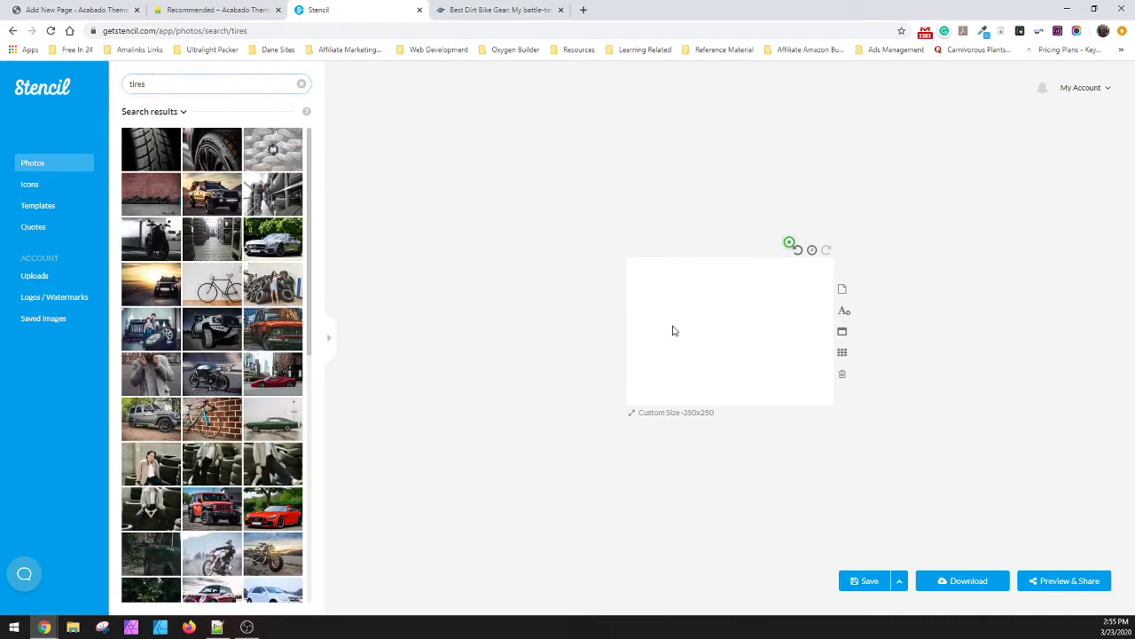
drag(672, 331, 672, 331)
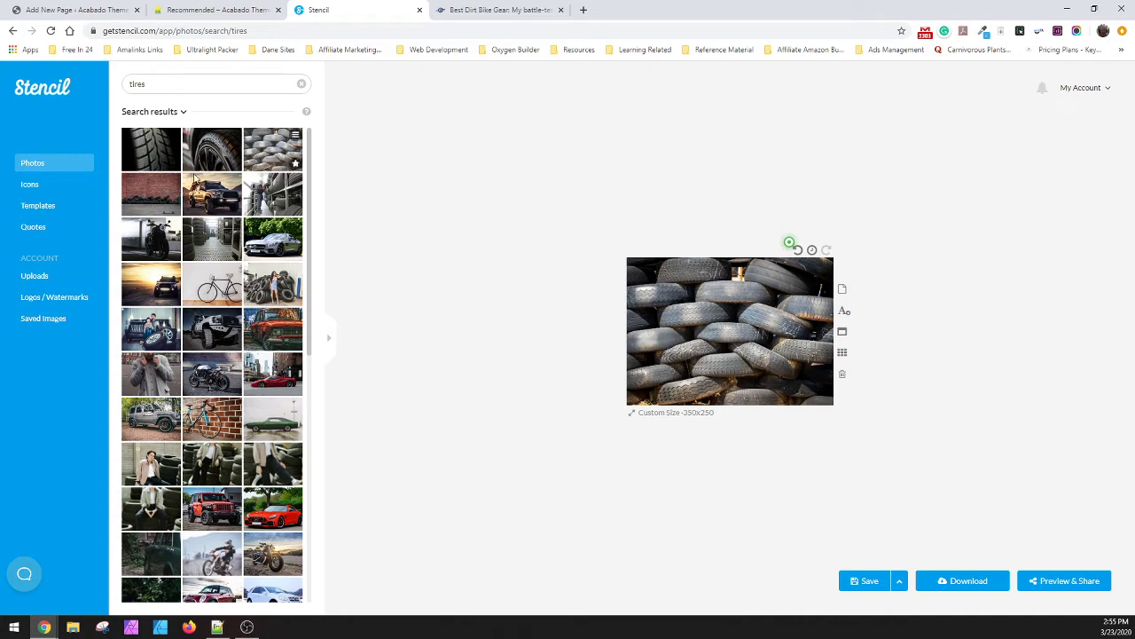
- Add a black square from Icons and stretch it into a band along the photo's bottom
click(54, 182)
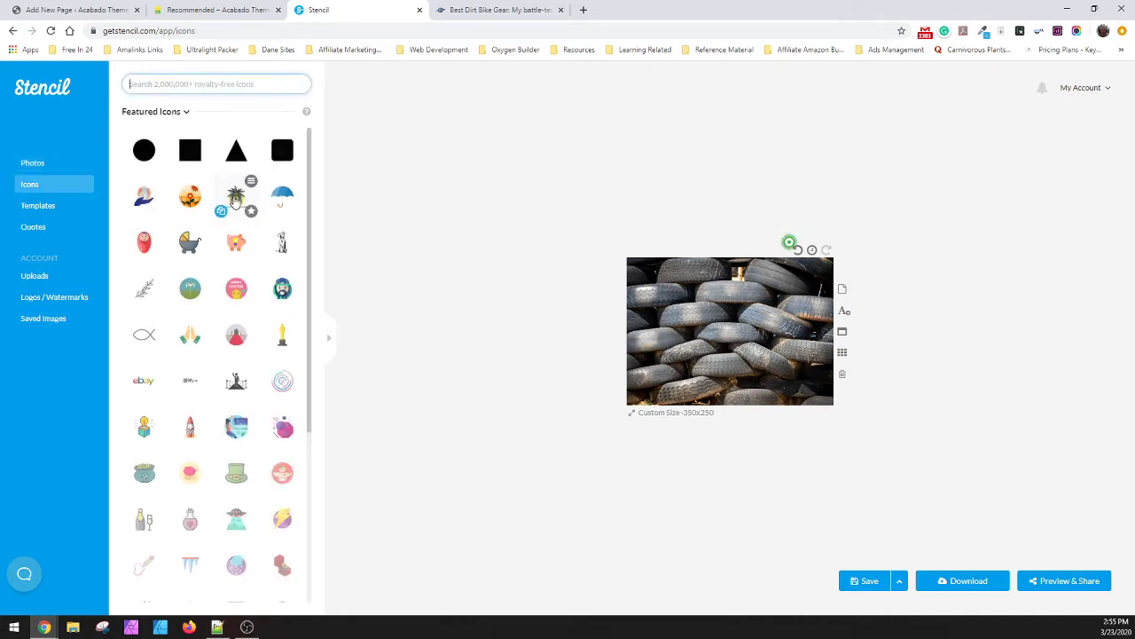
click(192, 153)
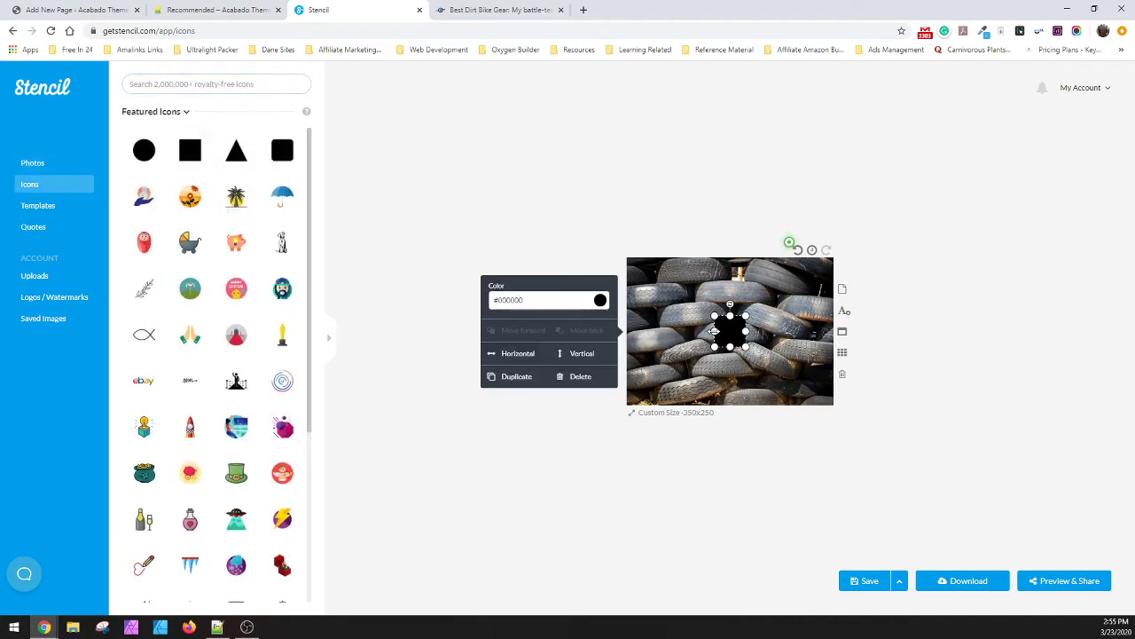
drag(714, 331, 625, 331)
drag(701, 330, 730, 380)
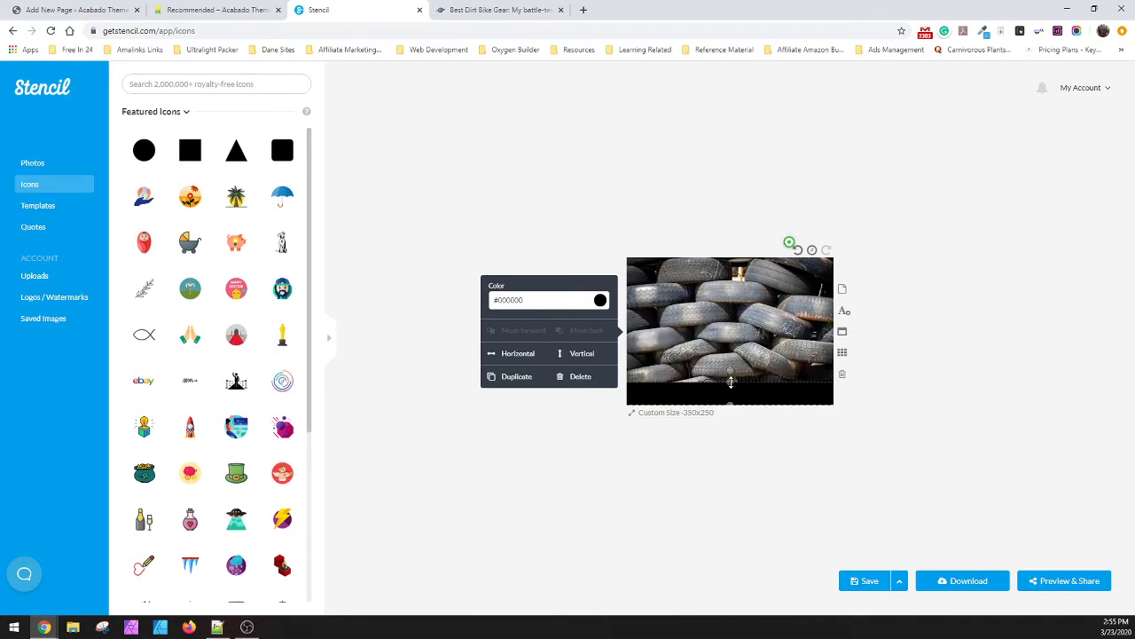
click(682, 437)
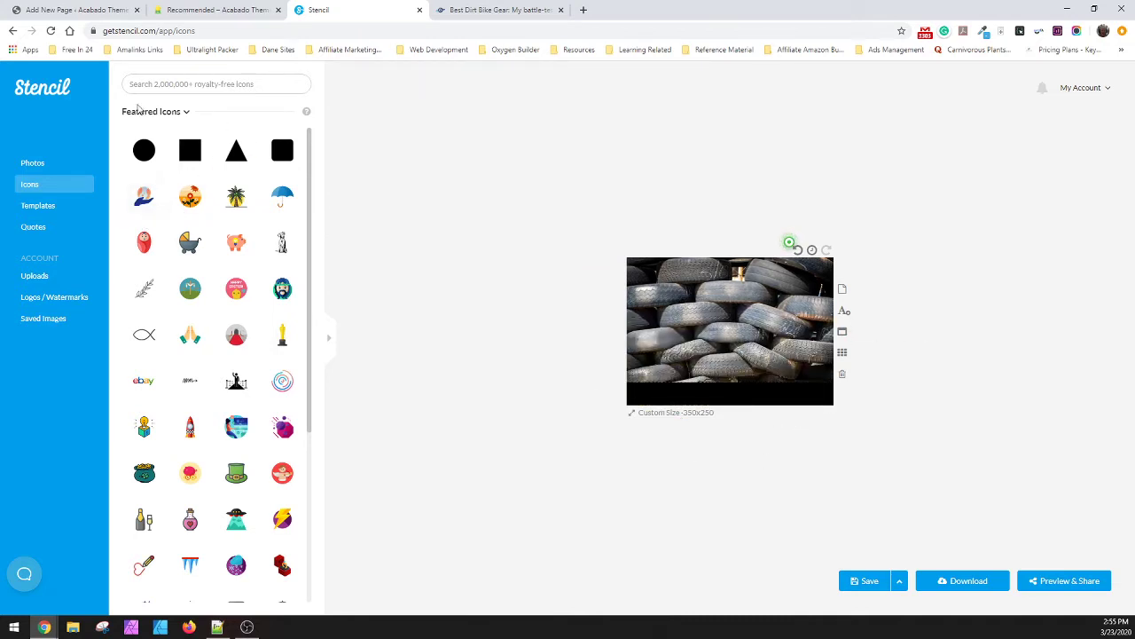
- Add white text reading 'This is a title' widened across the black band
click(184, 83)
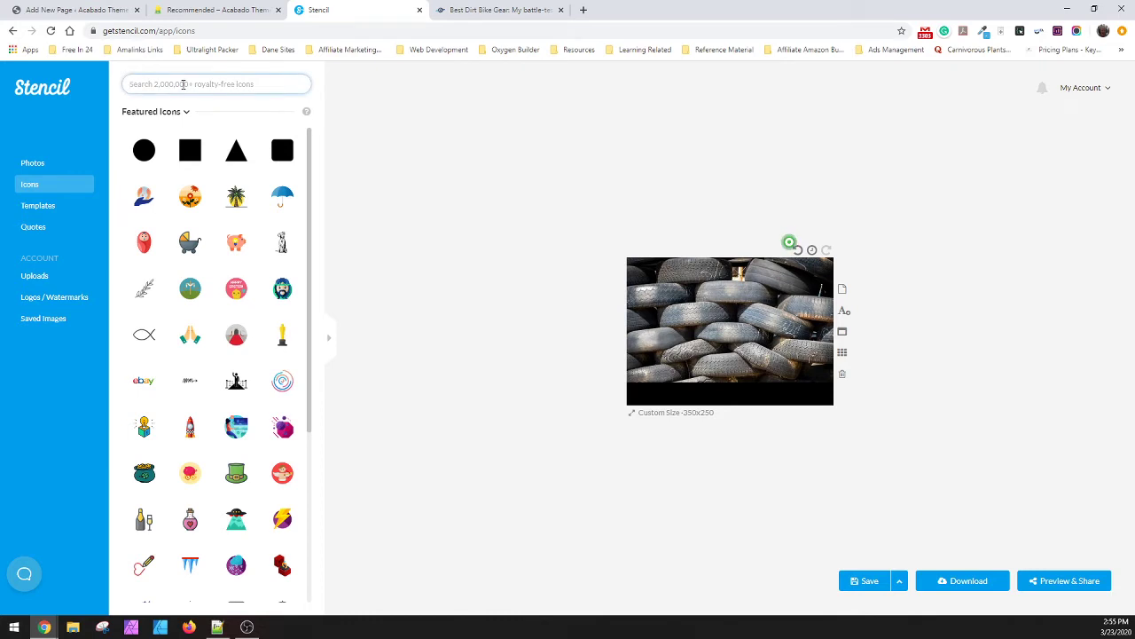
click(845, 311)
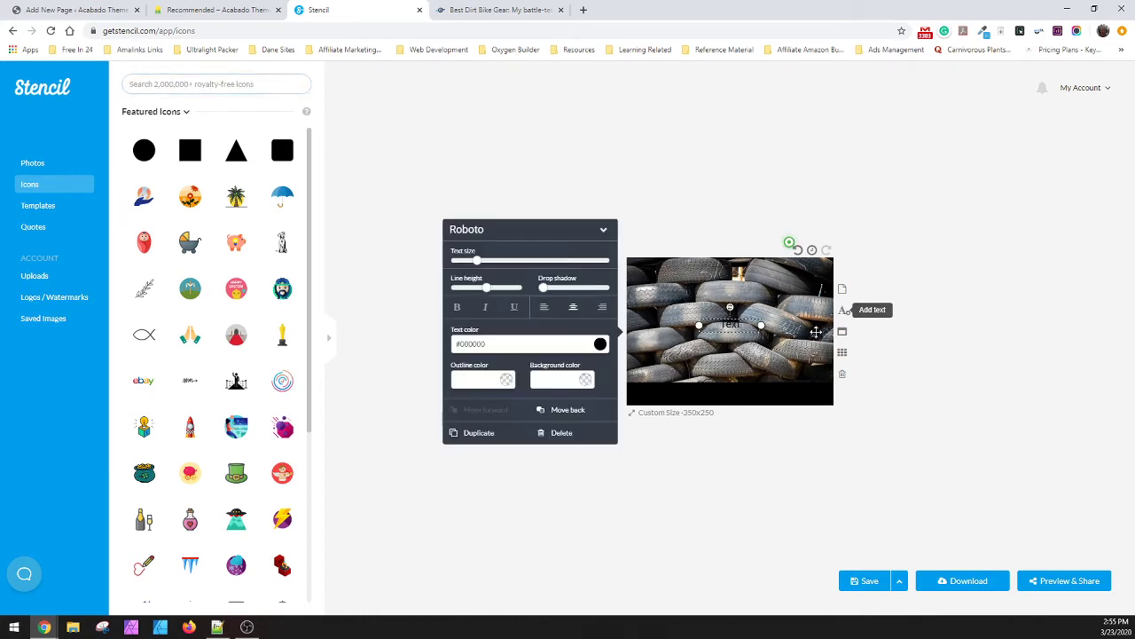
drag(731, 333, 672, 391)
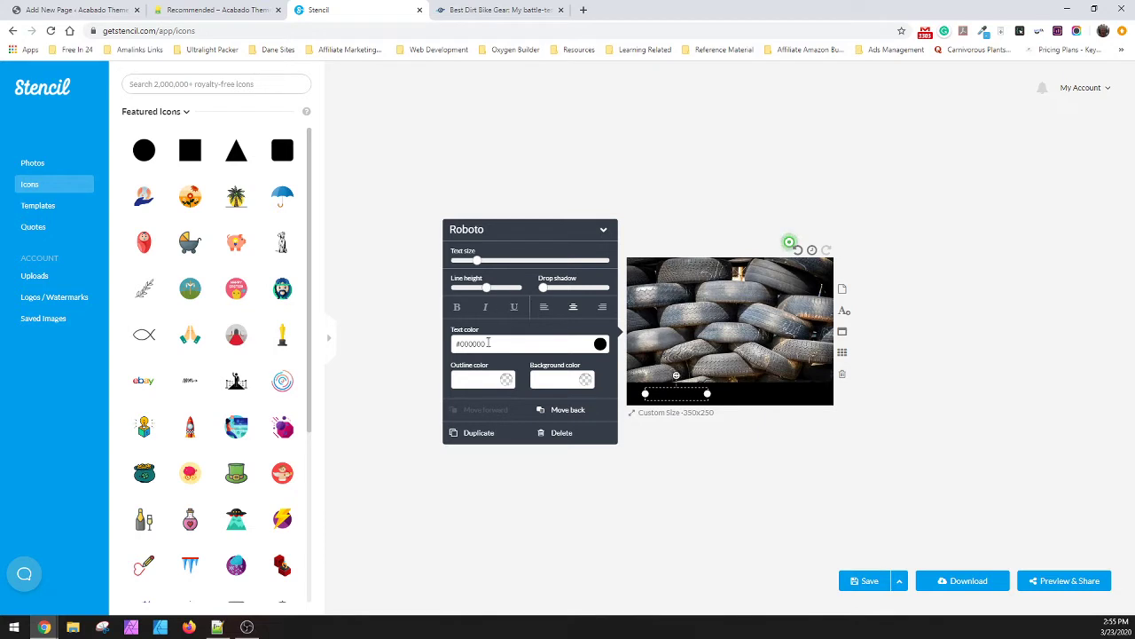
click(601, 343)
drag(522, 255, 438, 170)
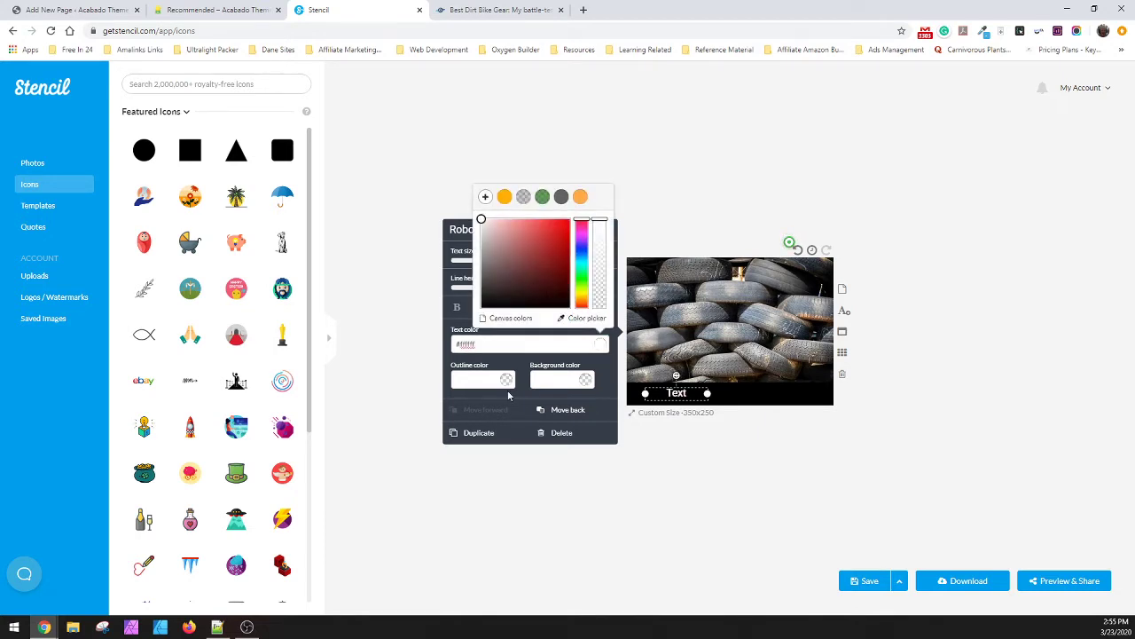
click(658, 392)
drag(707, 393, 819, 393)
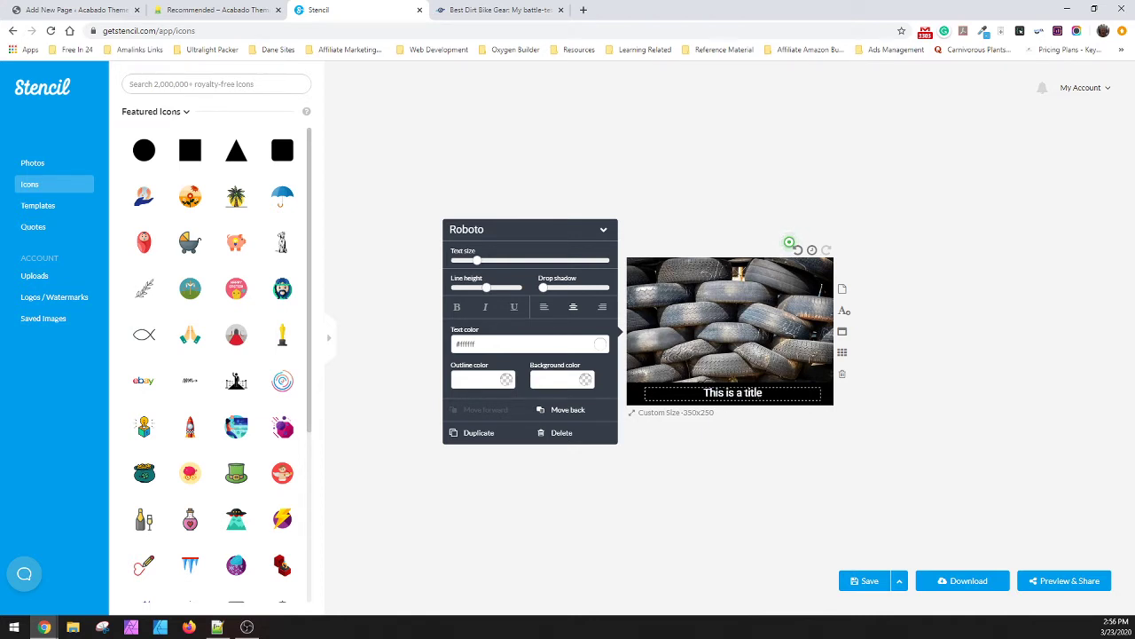
- Finish the tire graphic's title text and download it from Stencil as title.jpg
click(870, 435)
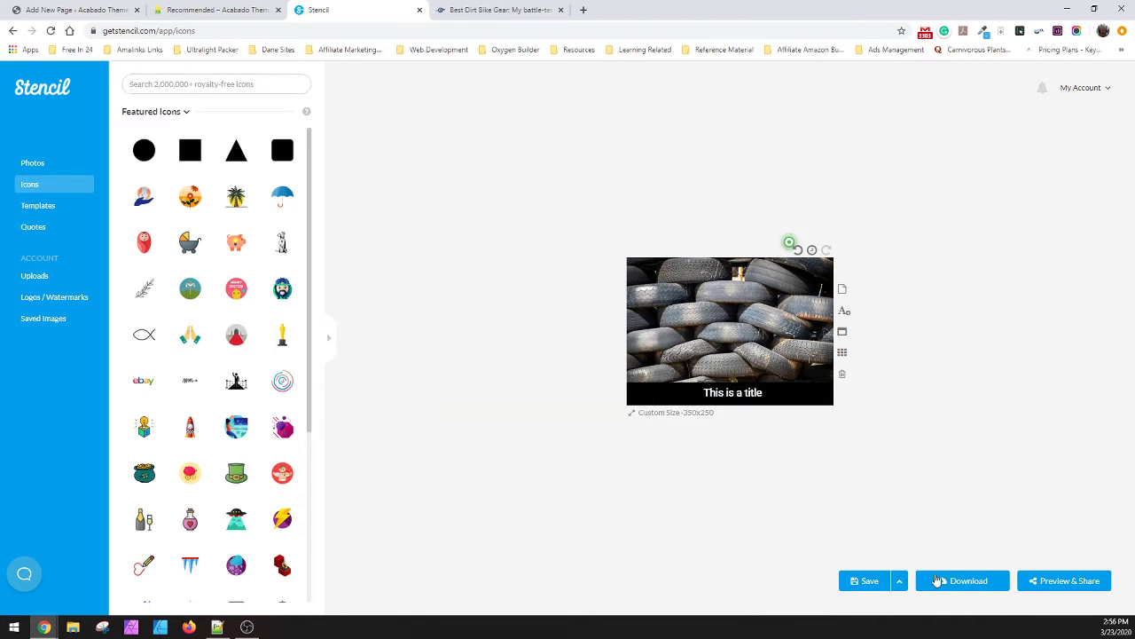
click(938, 580)
text(title)
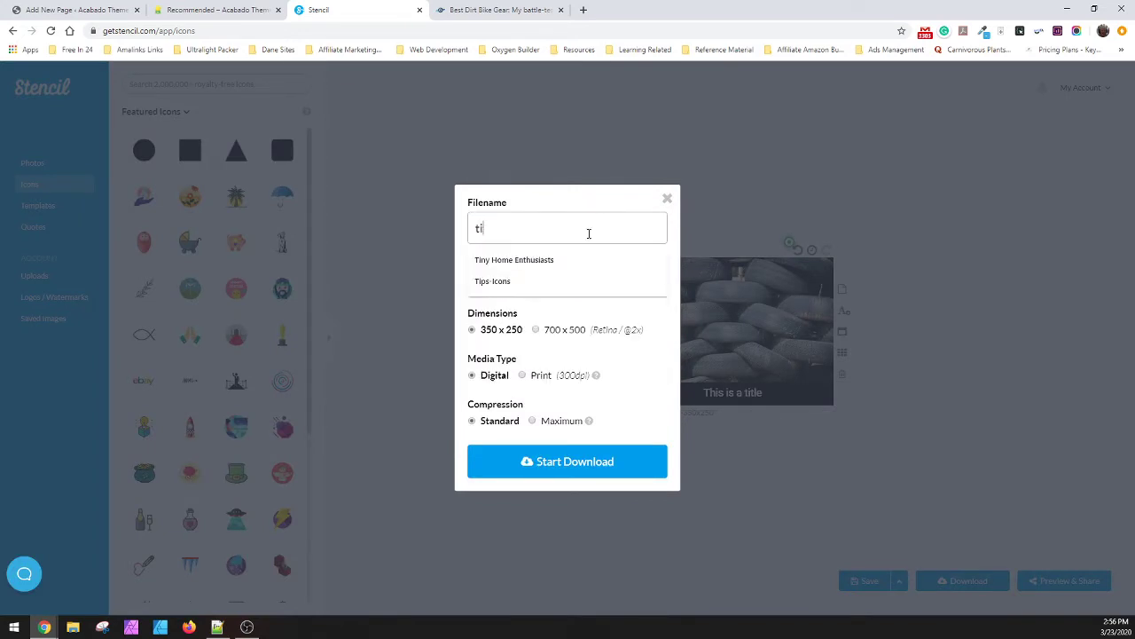
key(Return)
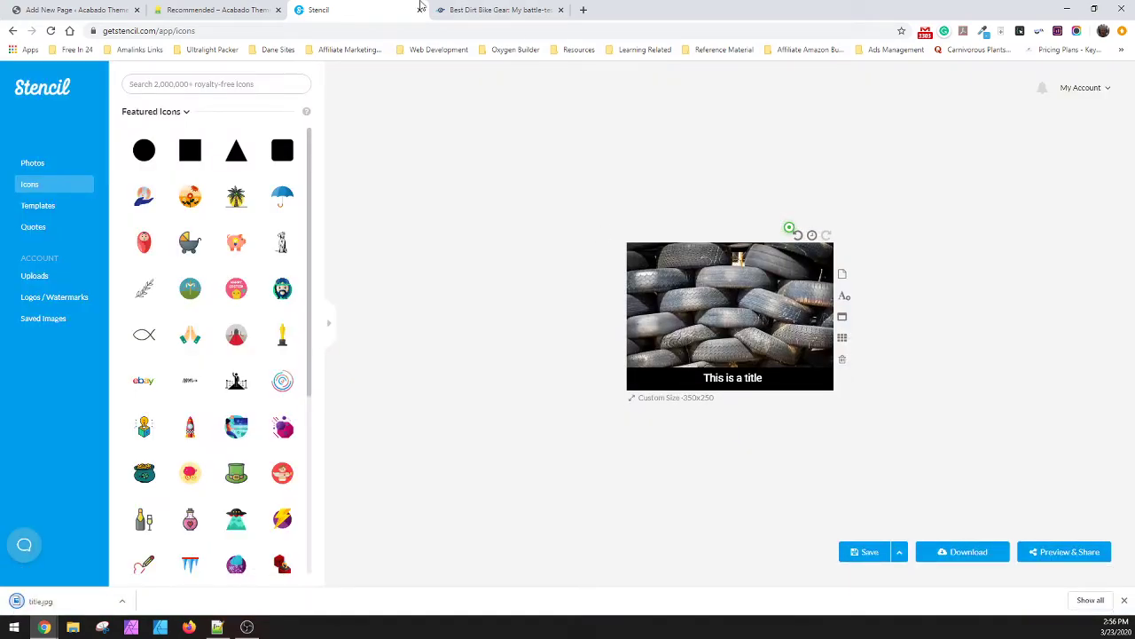
- Back in the page editor, place an empty paragraph below the Acabado image row
click(217, 9)
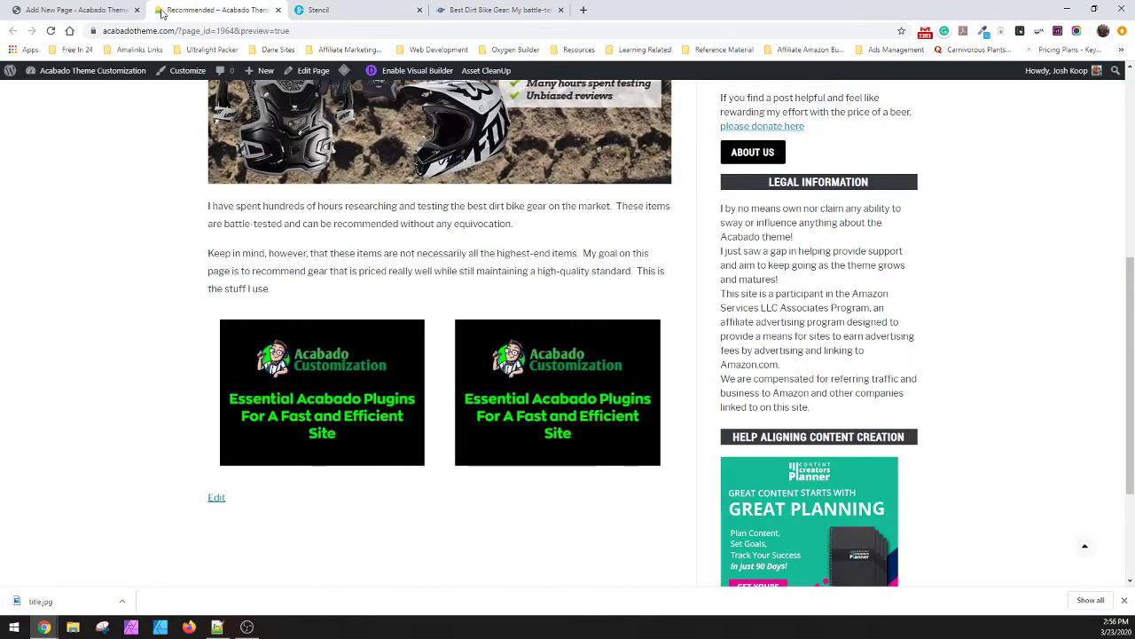
click(78, 10)
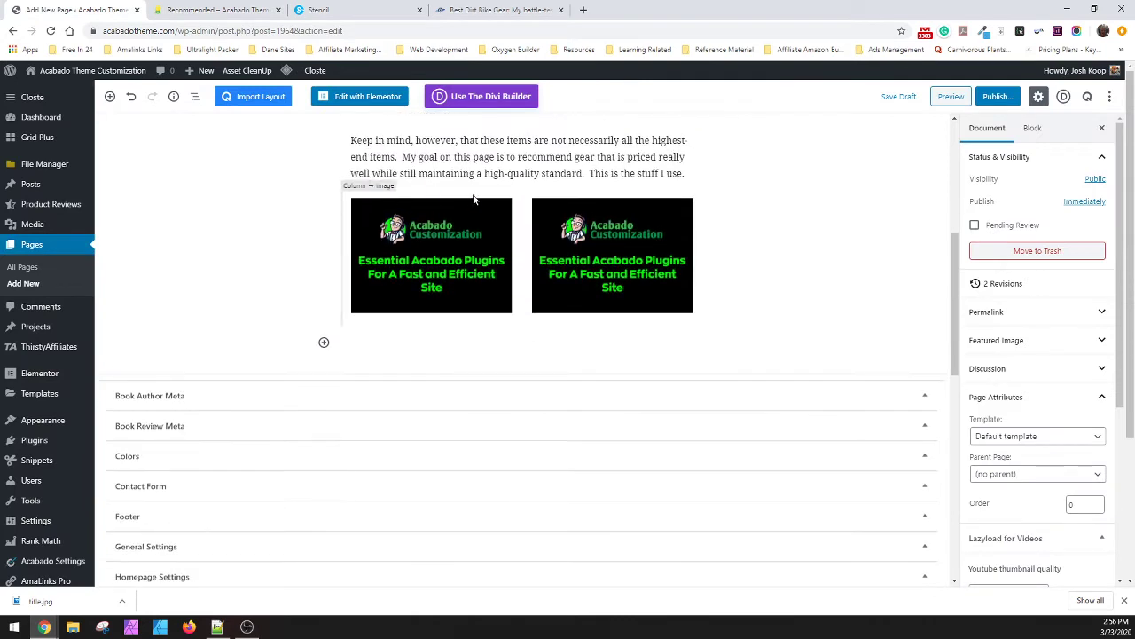
click(438, 339)
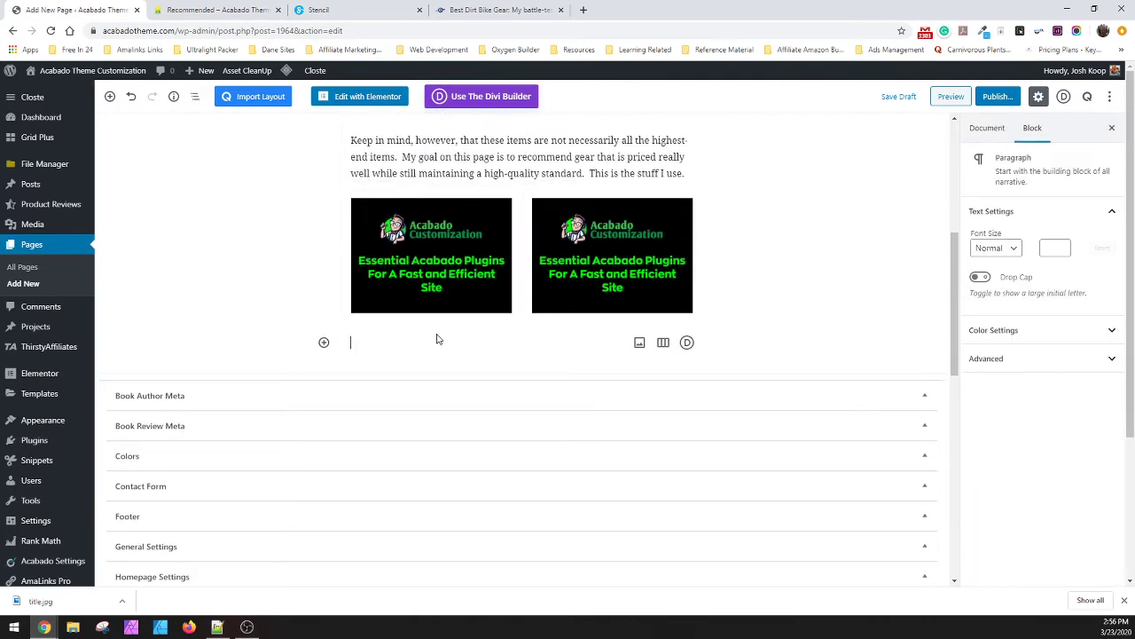
click(325, 343)
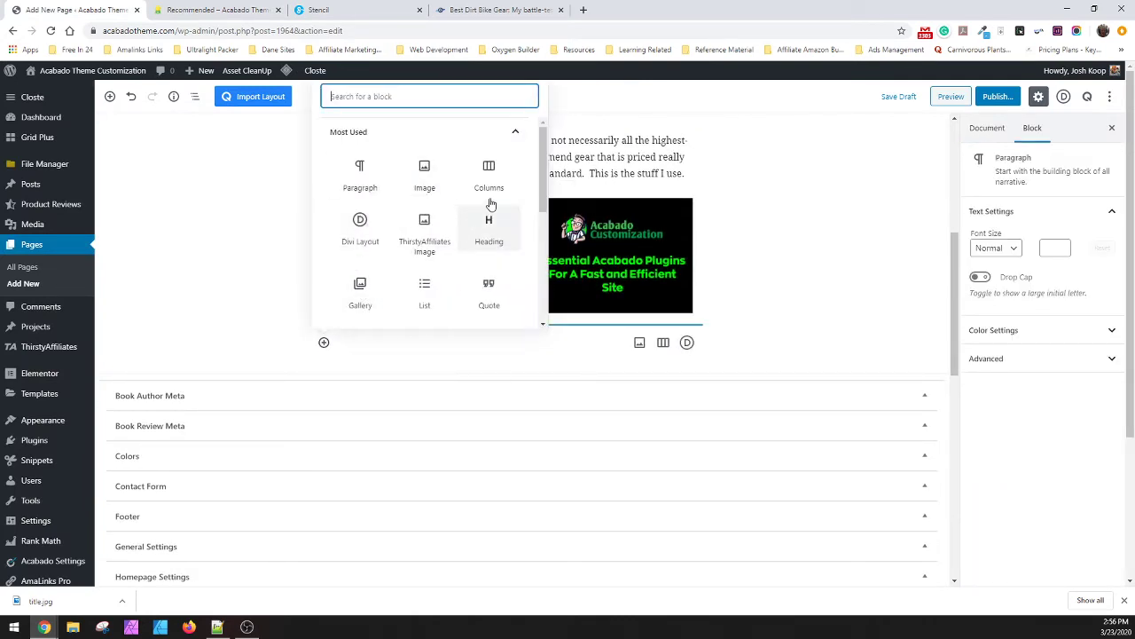
click(631, 142)
- Duplicate the two-column Acabado image block to create a second row beneath it
click(351, 204)
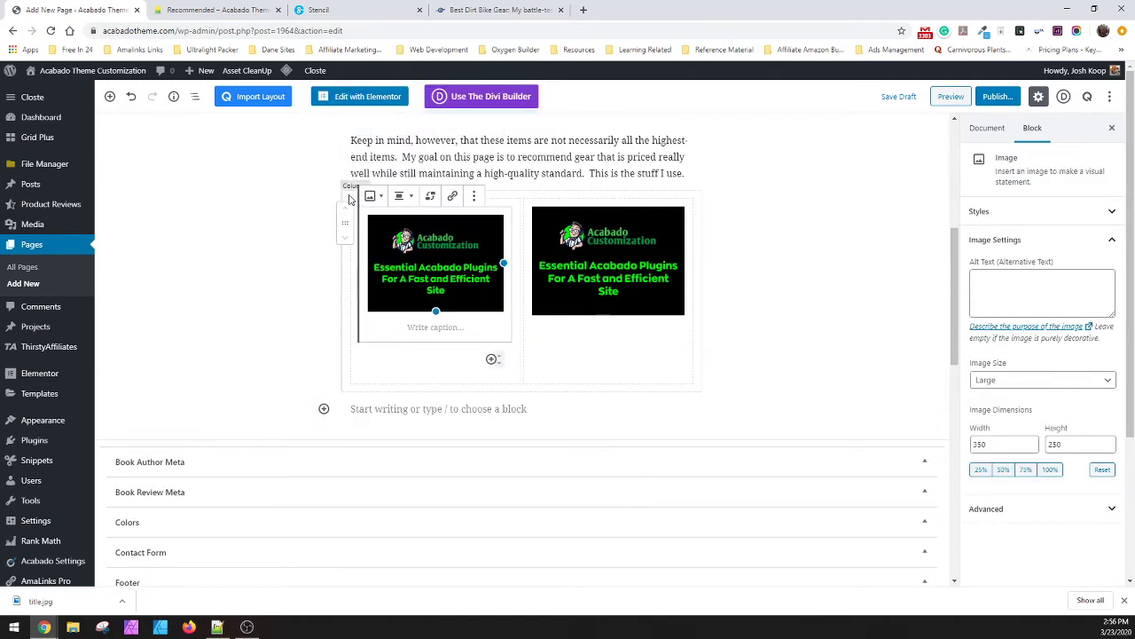
click(350, 198)
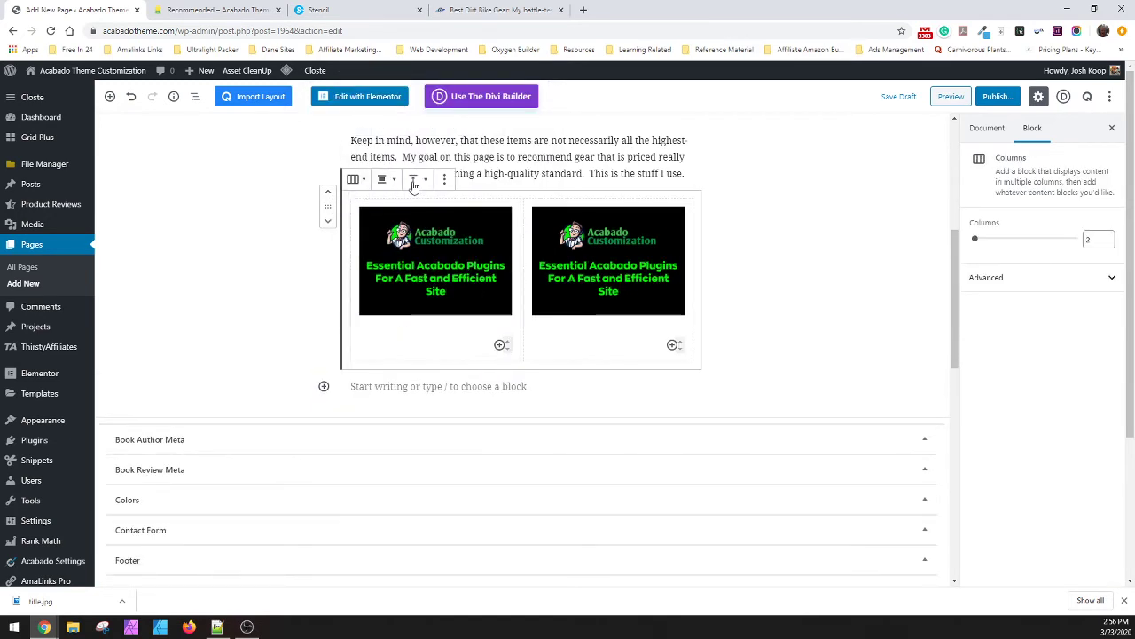
click(444, 178)
click(471, 232)
click(710, 274)
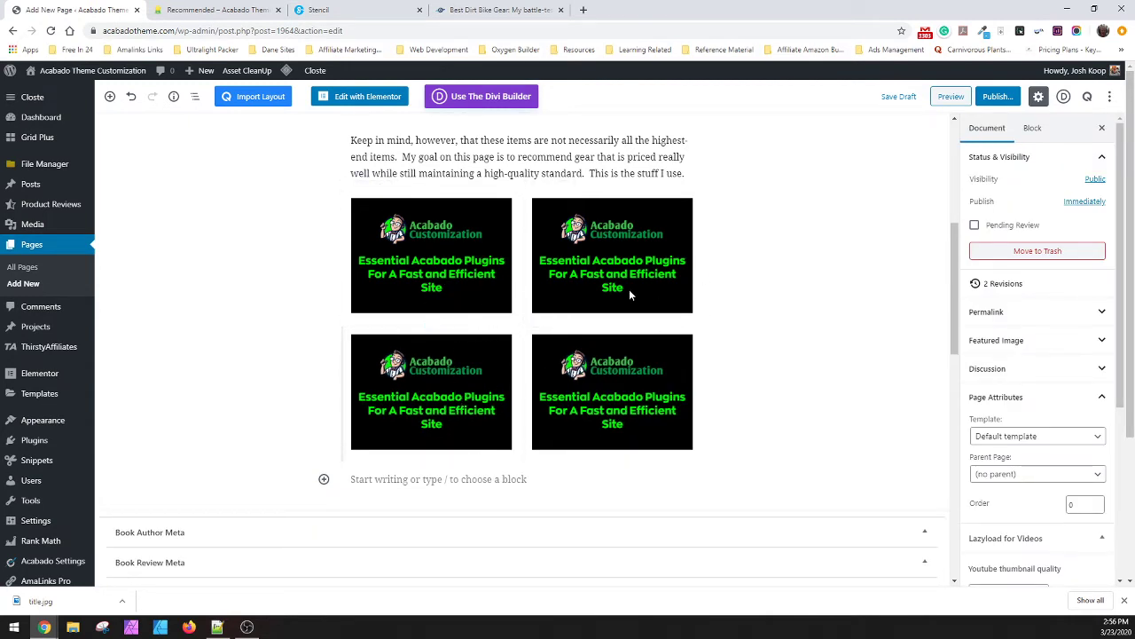
- Replace the lower-left image with an uploaded title.jpg tire graphic
click(432, 401)
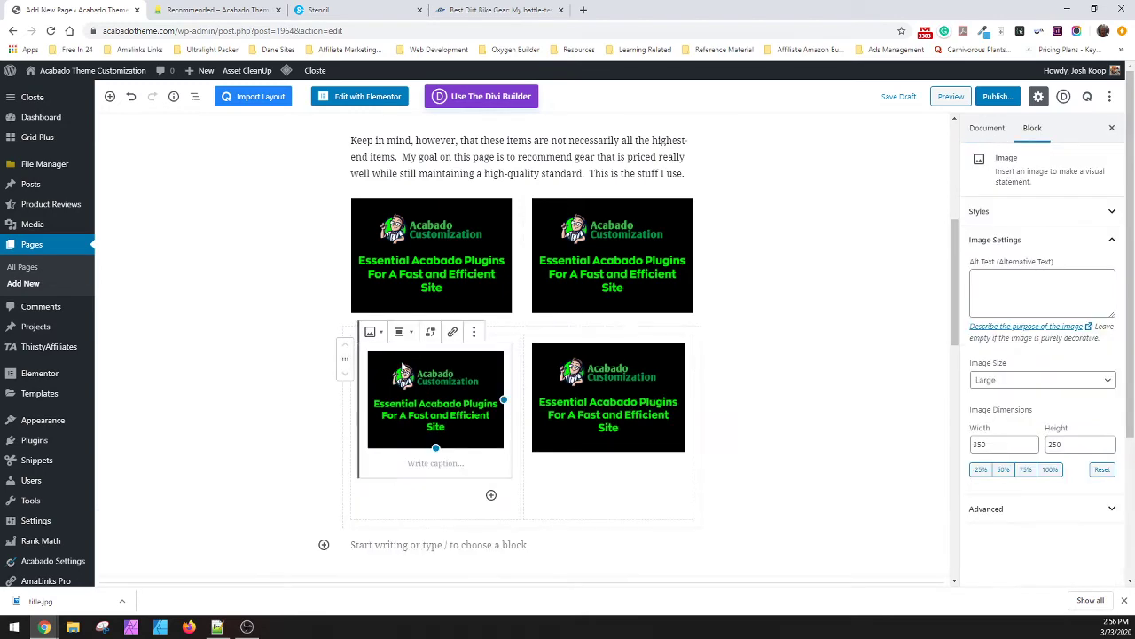
click(373, 333)
click(430, 331)
click(408, 494)
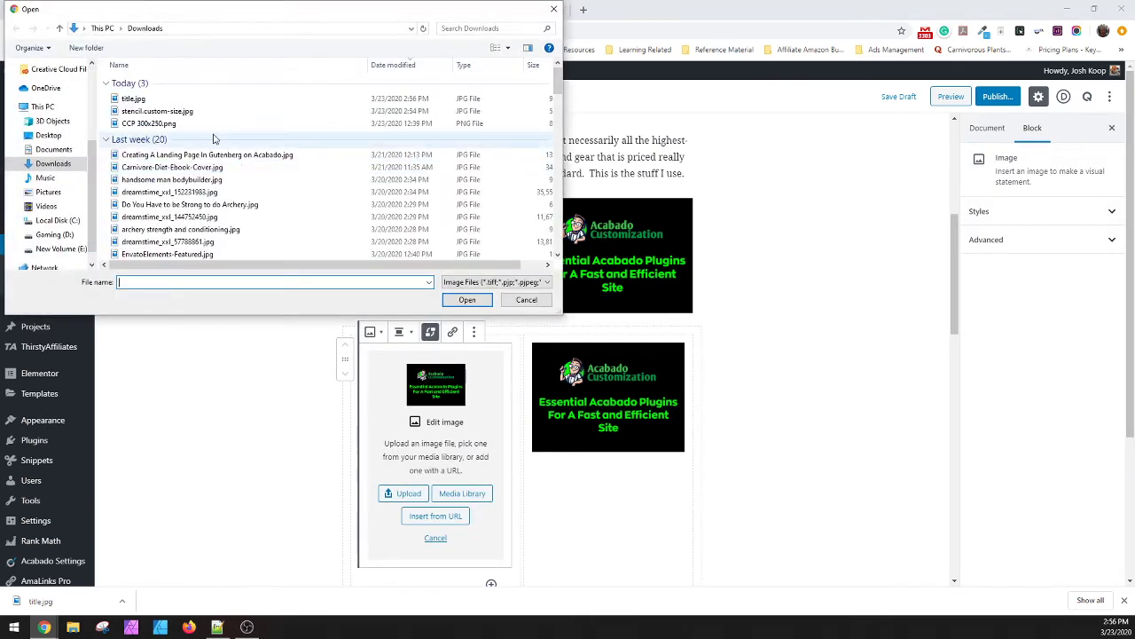
click(146, 93)
click(466, 367)
- Replace the lower-right image with title.jpg as well and save the draft
click(608, 397)
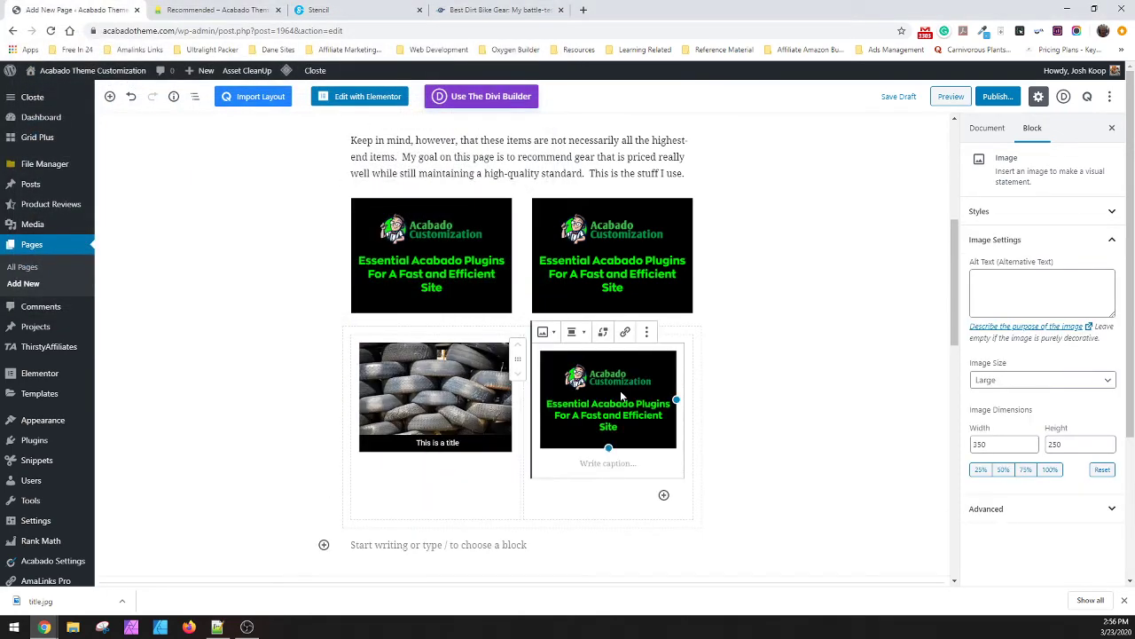
click(603, 331)
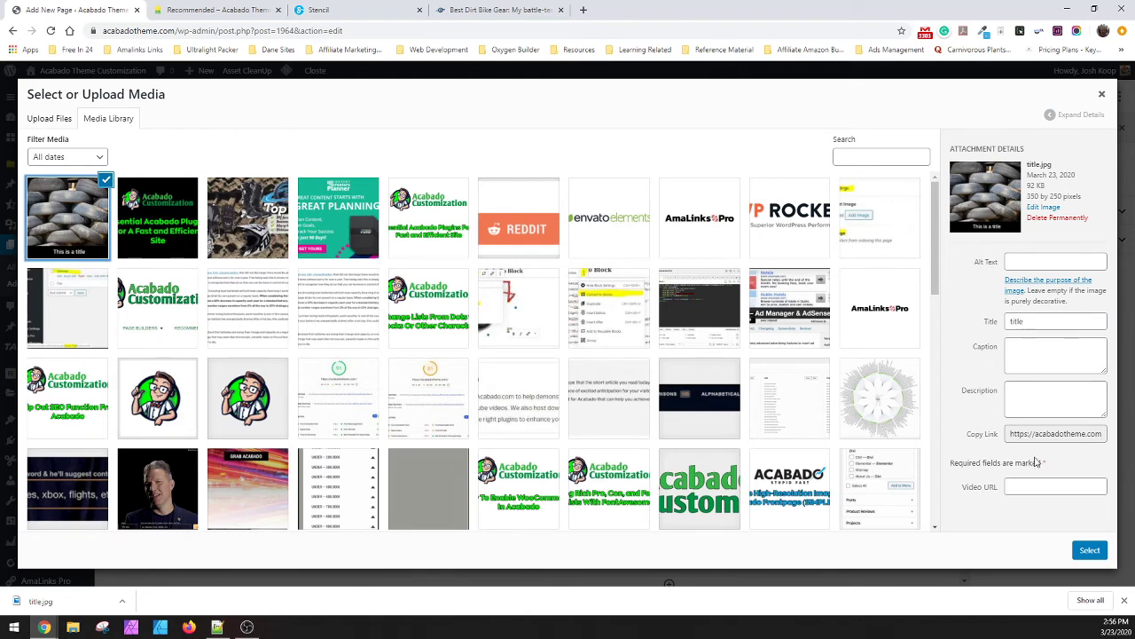
click(1089, 550)
click(898, 96)
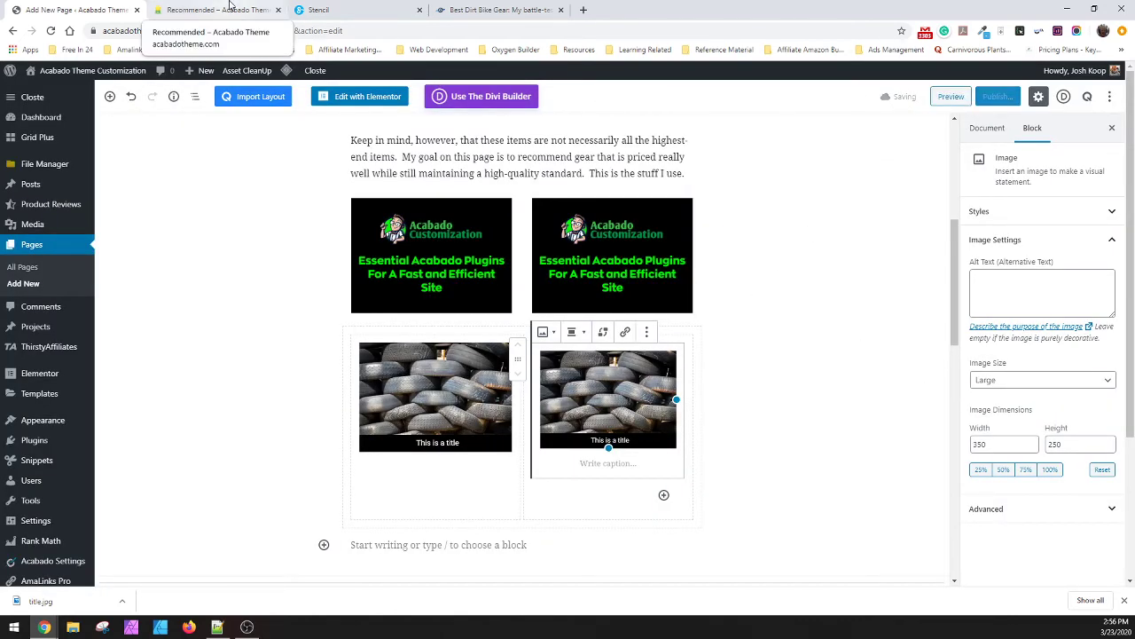
- Check the 2x2 image grid in the Recommended preview, then return to the Dirt Bike Gear reference page
click(1123, 599)
click(216, 10)
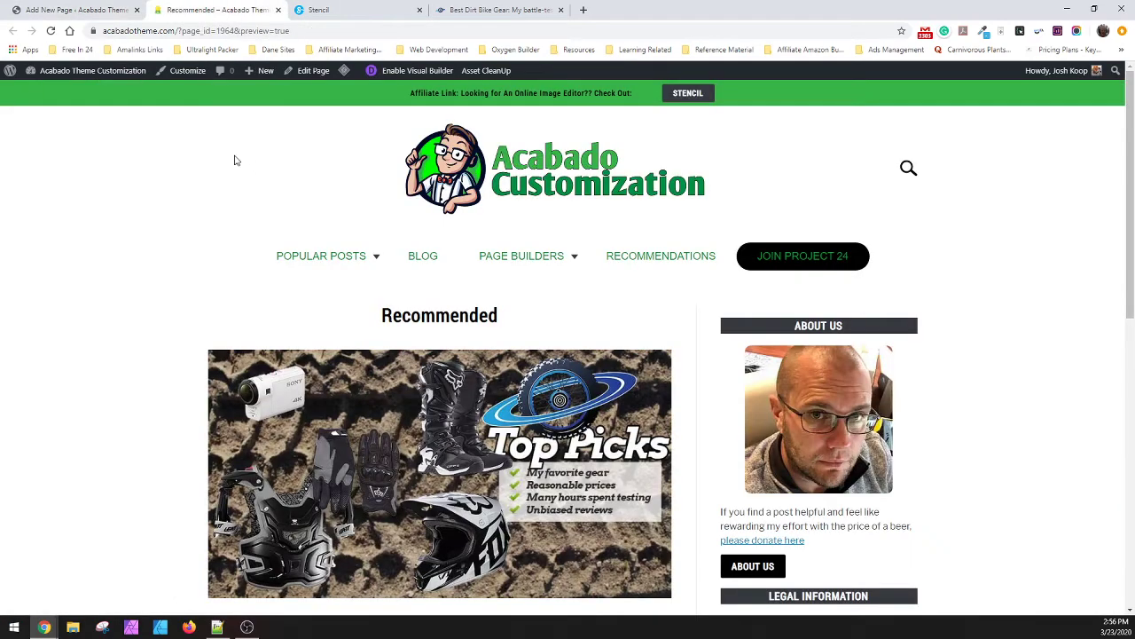
scroll(150, 224, down, 8)
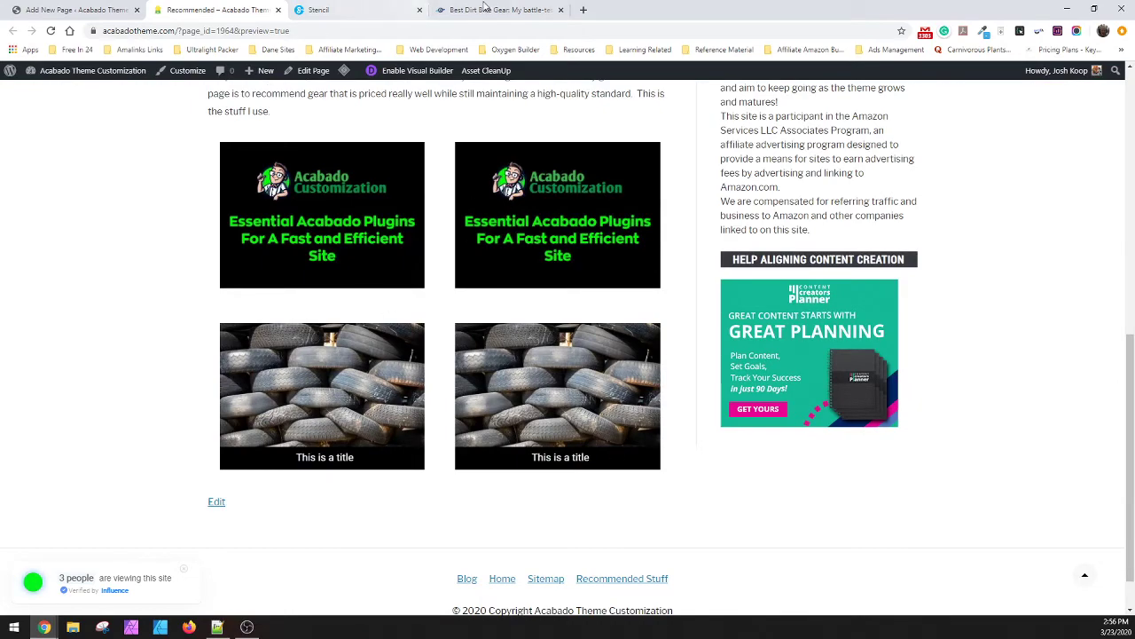
key(ctrl+Tab)
key(ctrl+Tab)
scroll(497, 346, down, 4)
- Open the Best Helmet Cameras article from the gear page and scroll through it
scroll(508, 377, down, 2)
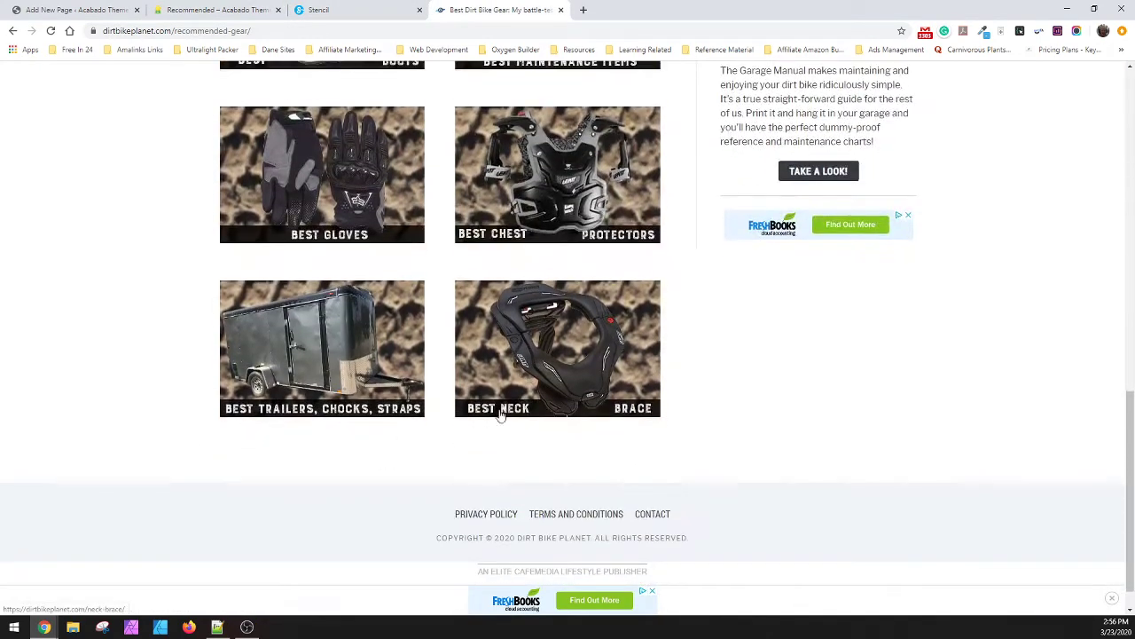
scroll(508, 377, up, 6)
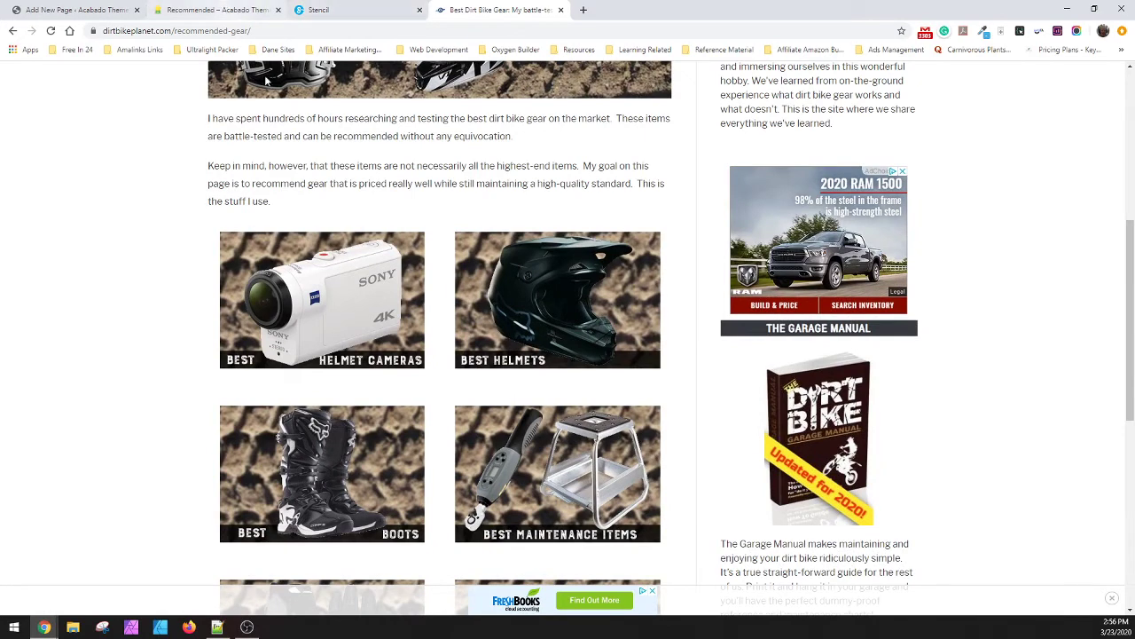
click(355, 275)
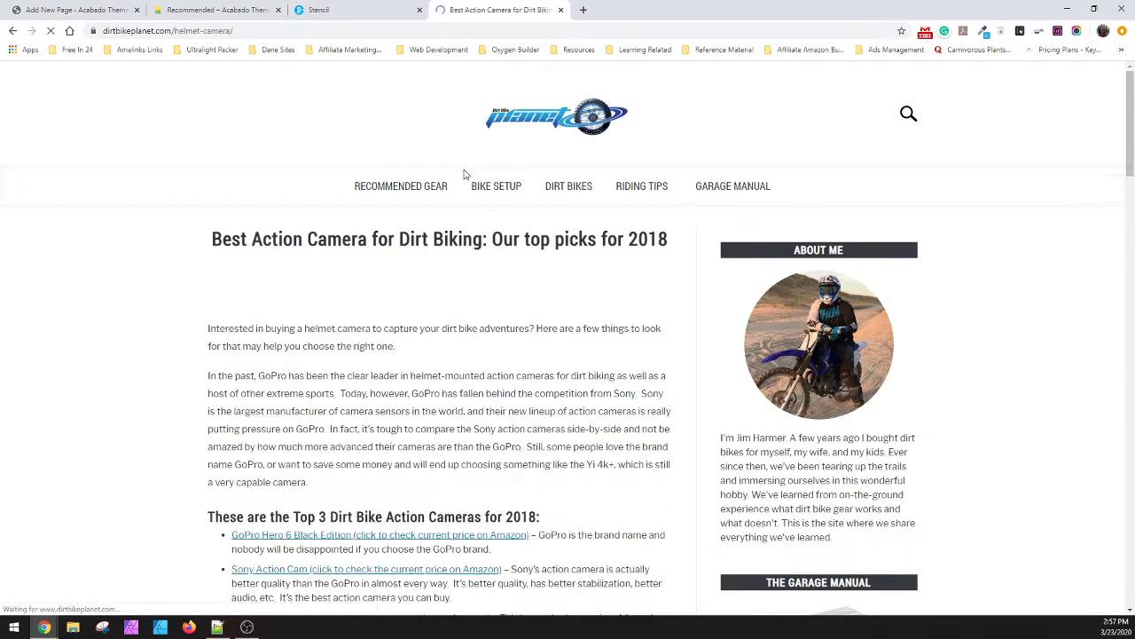
scroll(434, 319, down, 5)
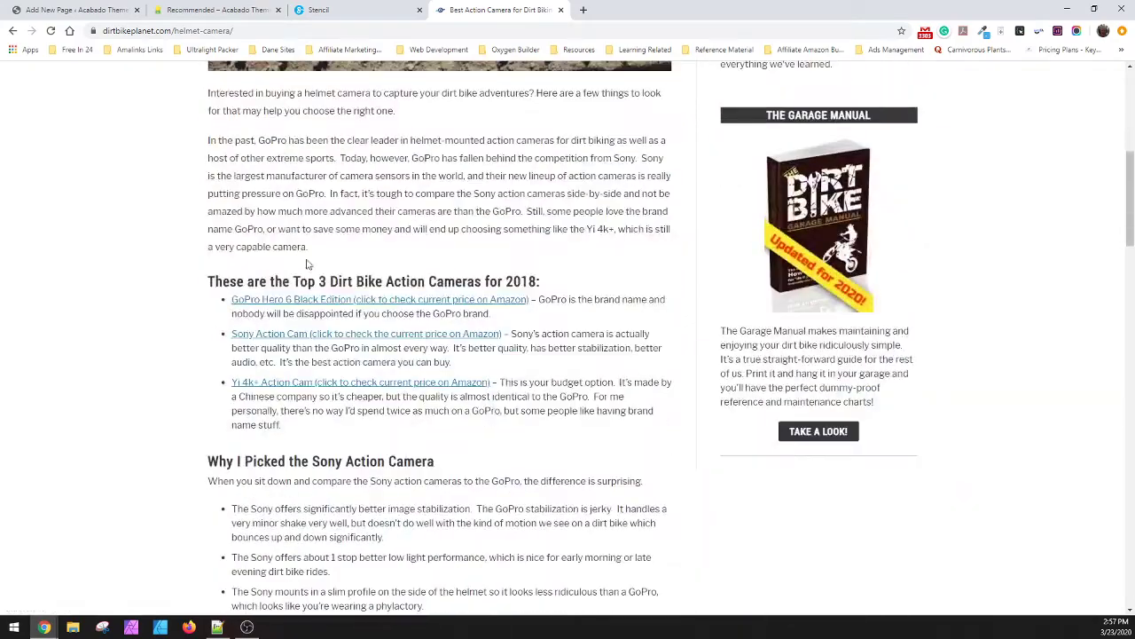
scroll(435, 317, down, 5)
scroll(361, 342, up, 10)
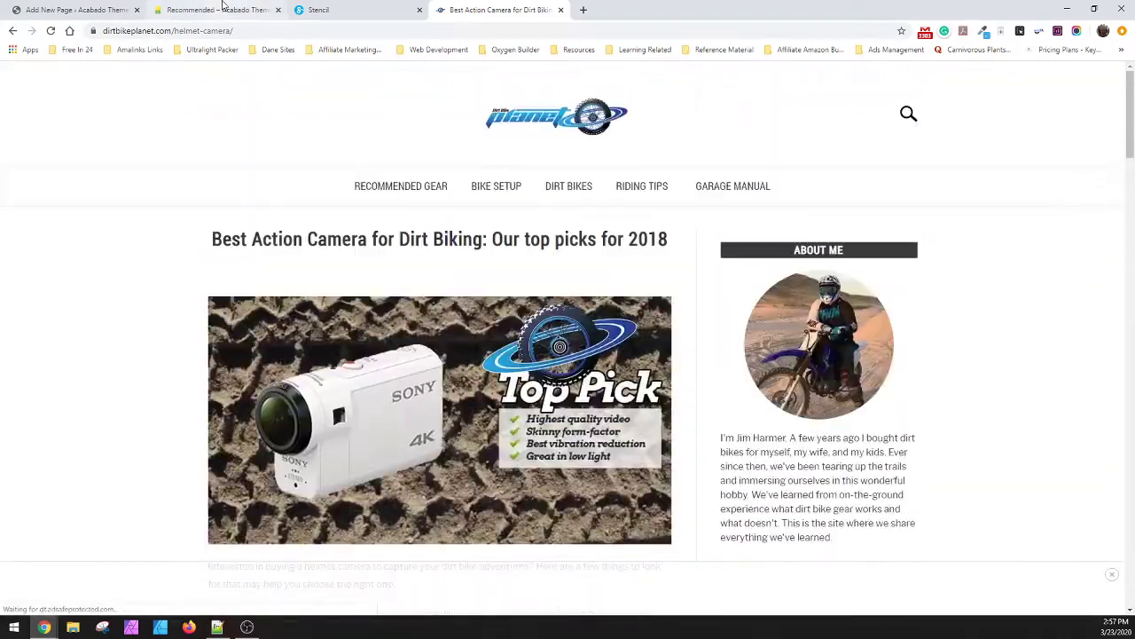
- In the page editor, copy the site's homepage address from the admin-bar site name
click(217, 9)
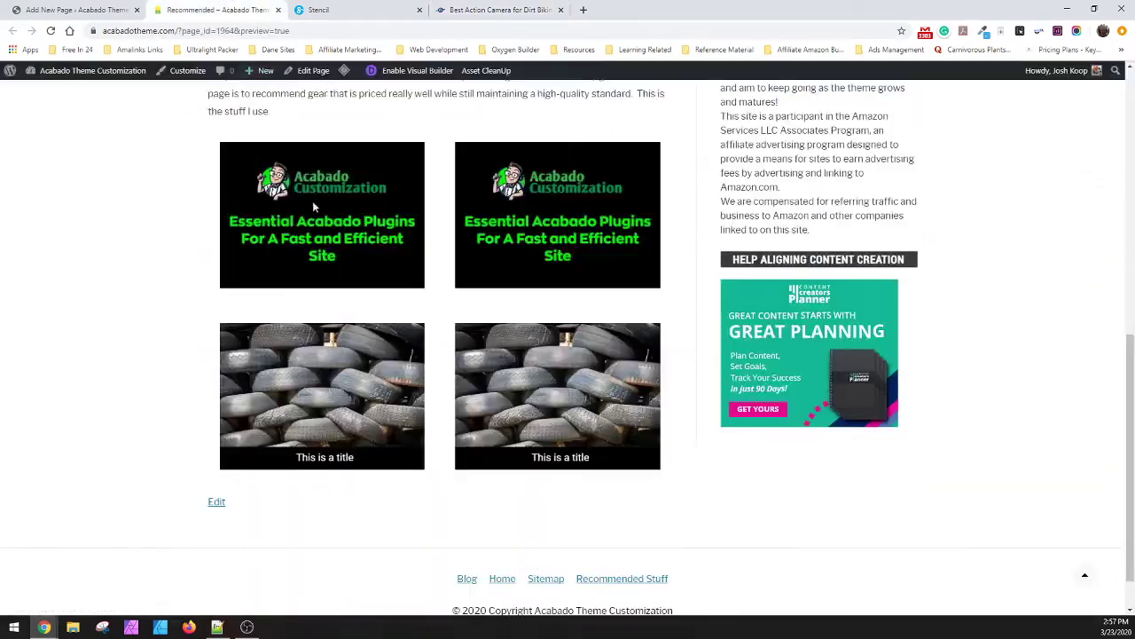
click(76, 9)
click(382, 242)
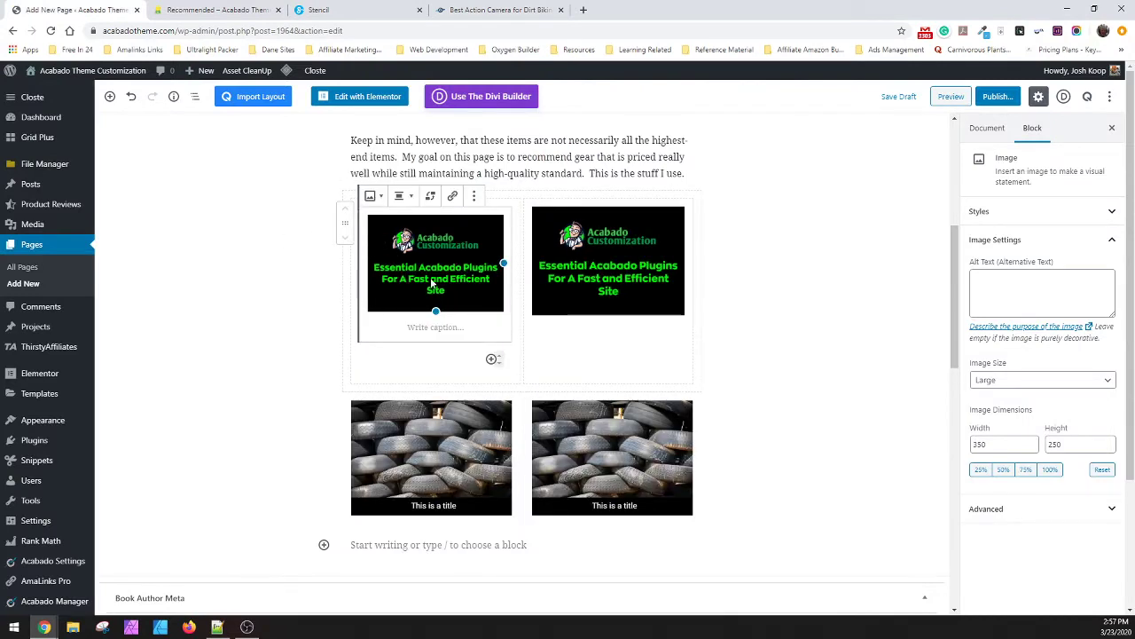
click(453, 197)
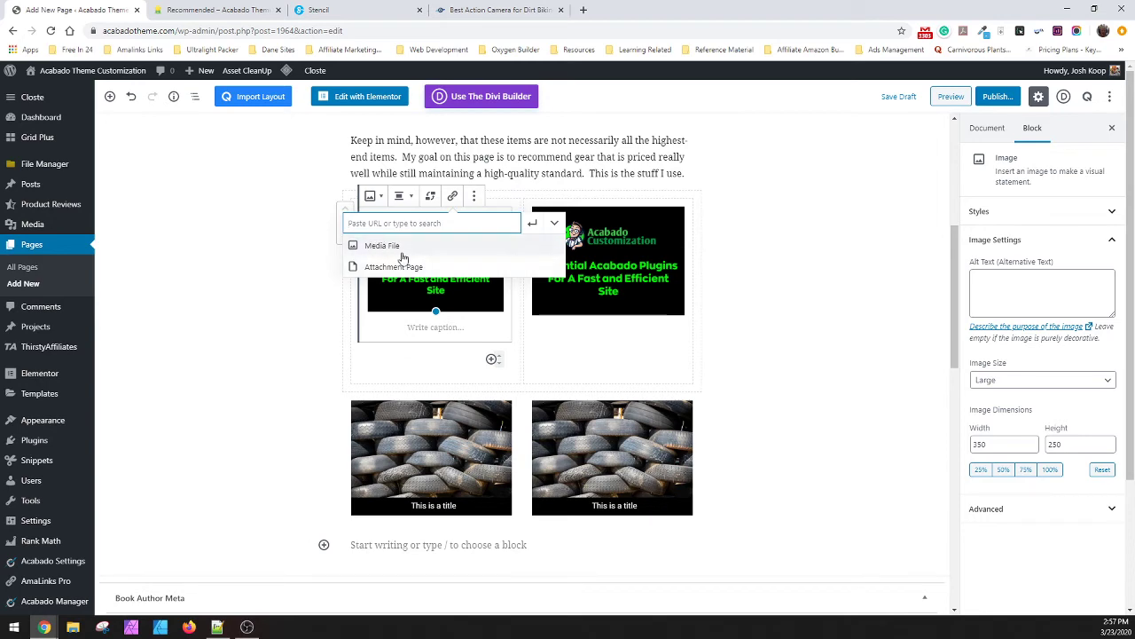
click(524, 139)
mouse_move(62, 70)
right_click(50, 90)
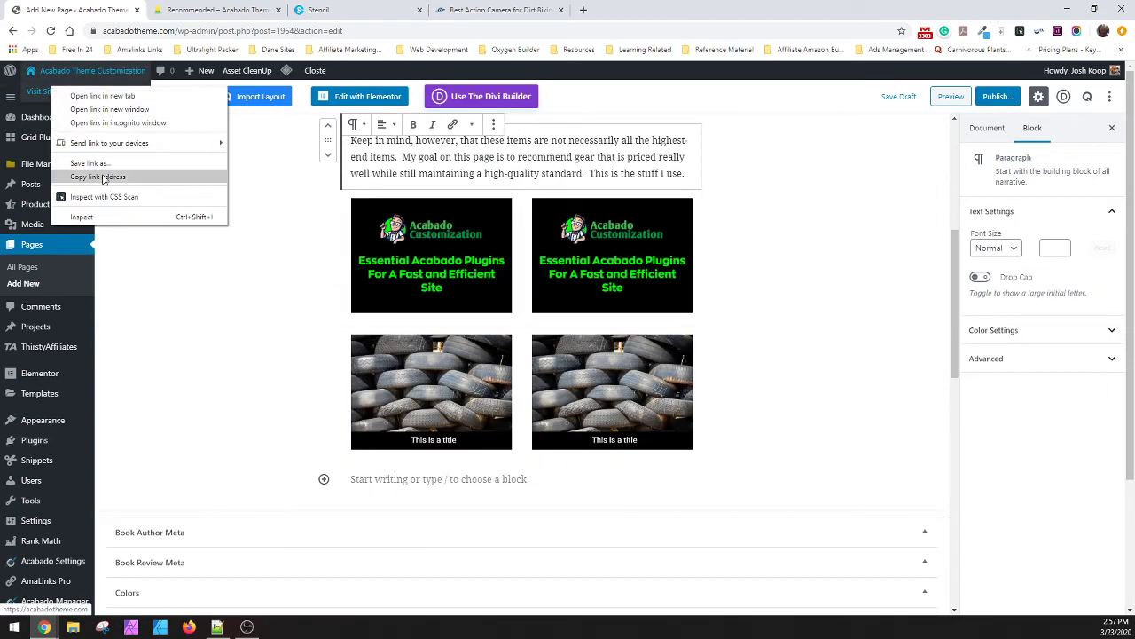
click(105, 178)
click(424, 263)
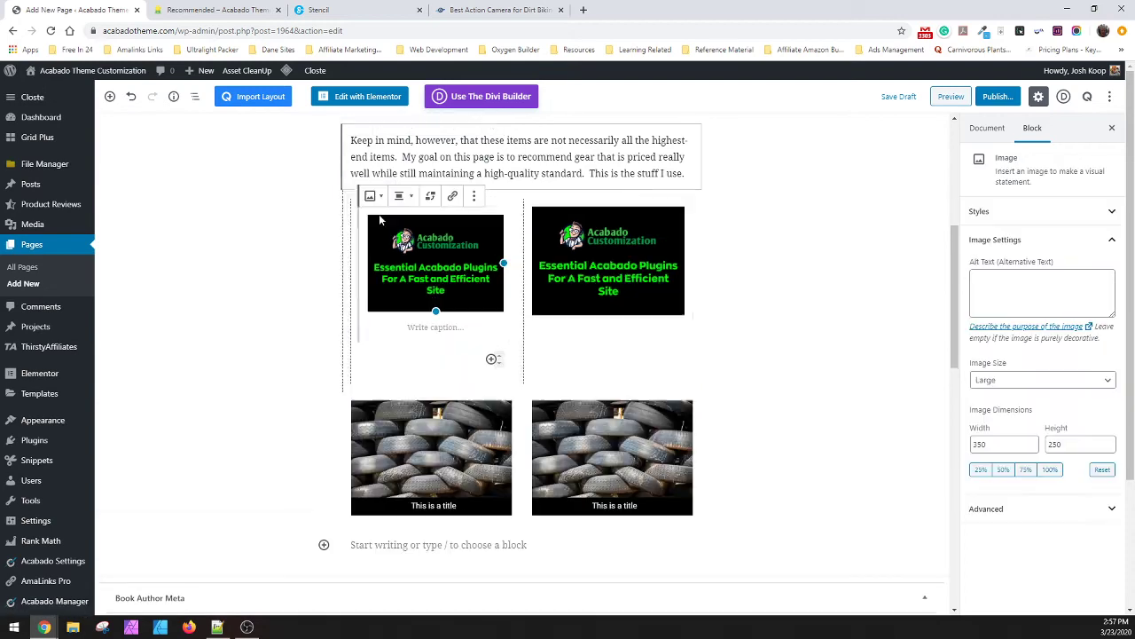
click(431, 196)
key(ctrl+v)
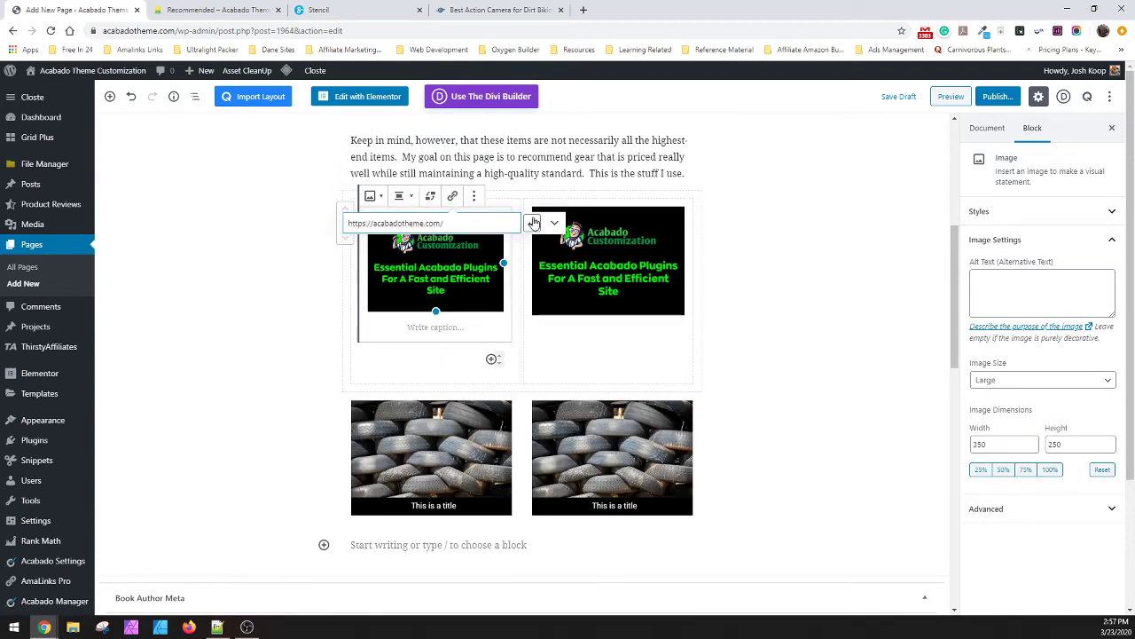
click(532, 222)
click(256, 259)
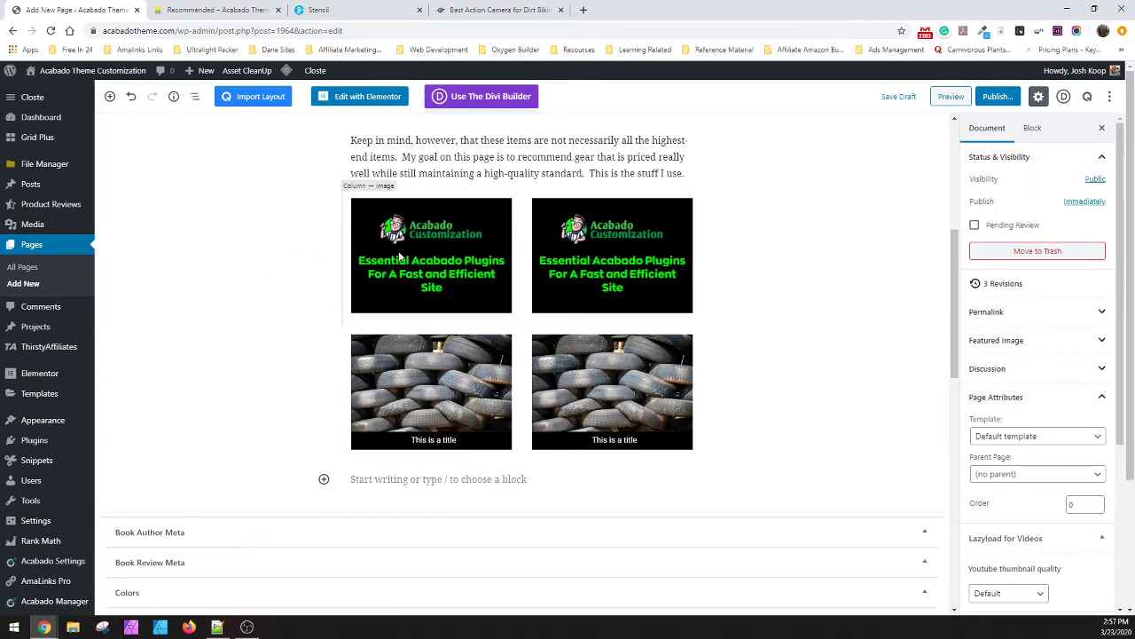
click(899, 97)
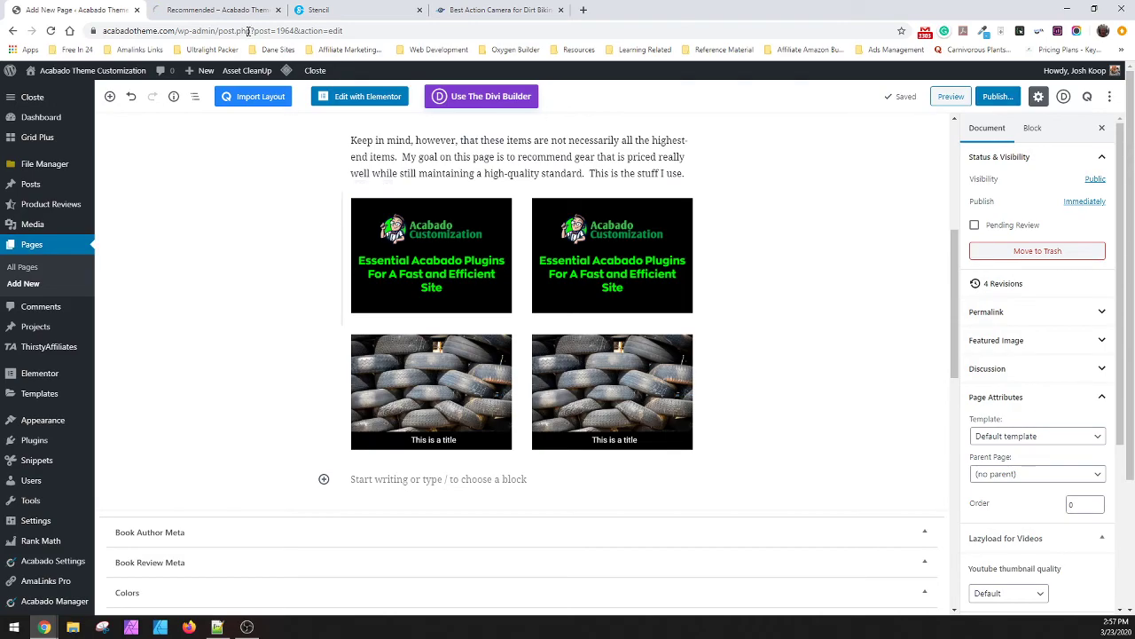
- Verify in the preview that the top-left image opens the Acabado homepage, then return to the action-camera article
click(217, 10)
scroll(352, 293, down, 5)
scroll(352, 293, down, 2)
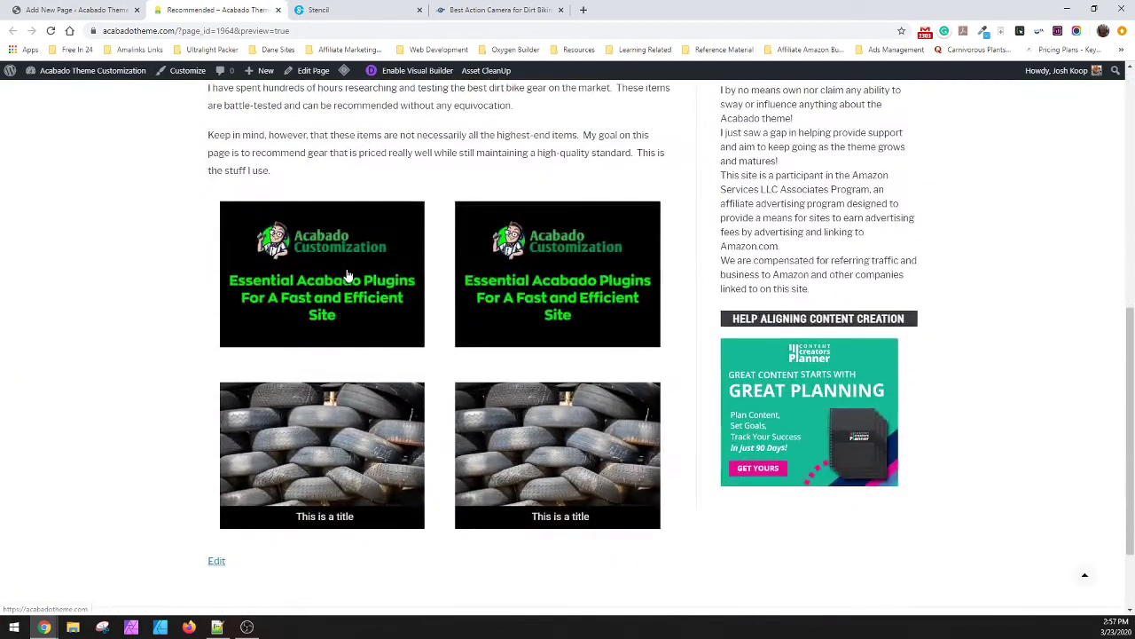
click(345, 279)
scroll(423, 406, down, 2)
scroll(423, 407, down, 3)
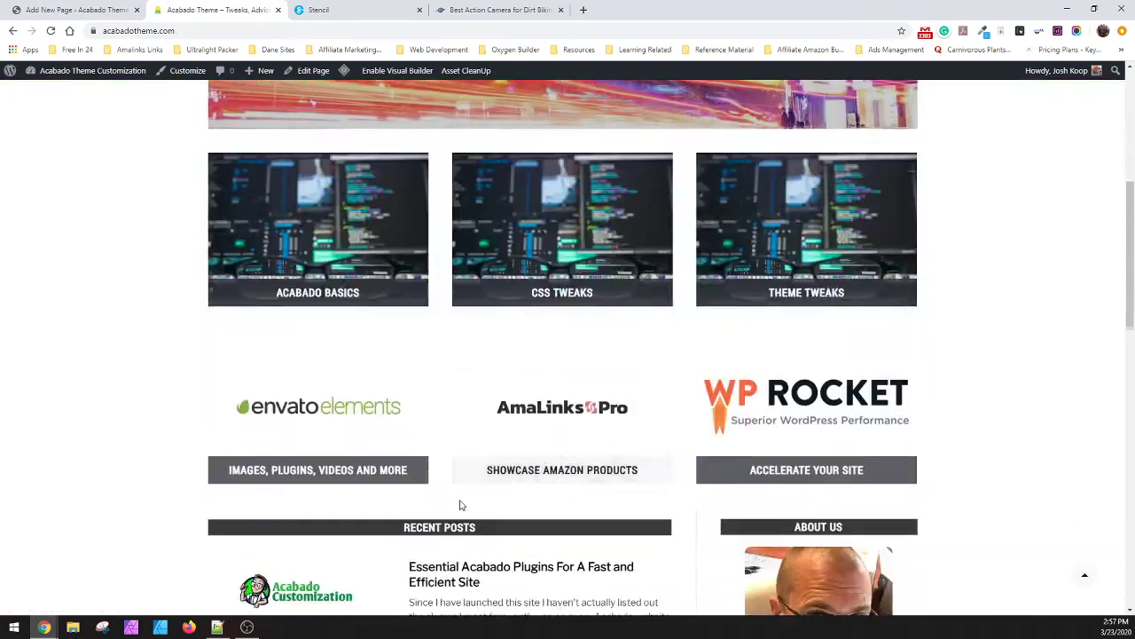
scroll(381, 381, up, 5)
click(13, 31)
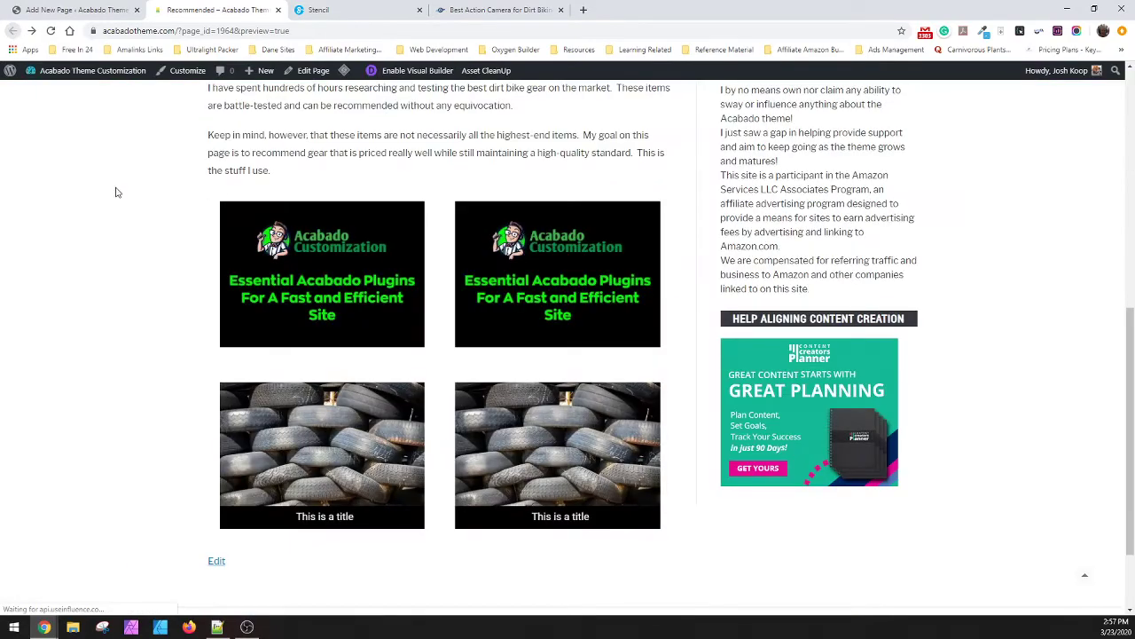
click(521, 12)
scroll(468, 275, down, 4)
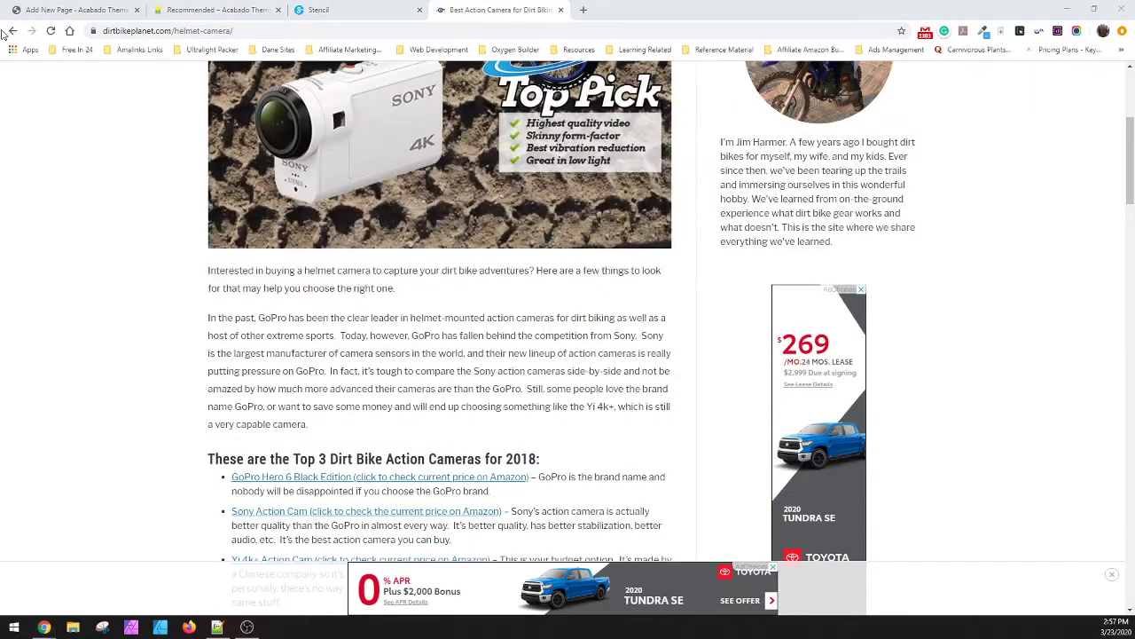
- Go back from the action-camera article to the Best Dirt Bike Gear page and browse its grid
click(13, 31)
scroll(435, 292, down, 5)
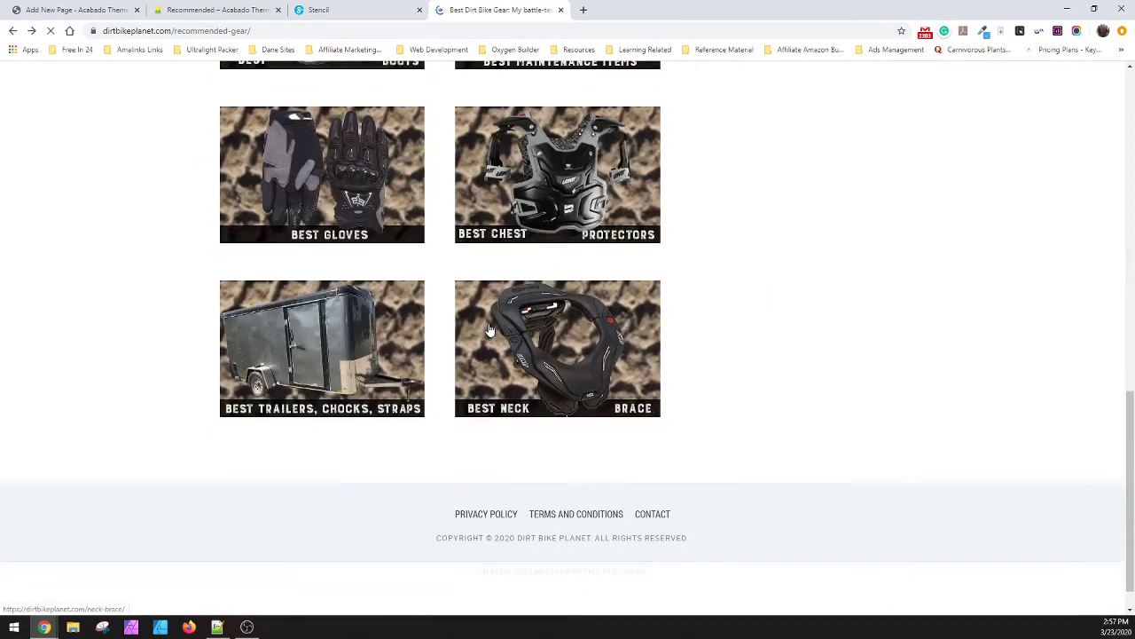
scroll(488, 330, up, 4)
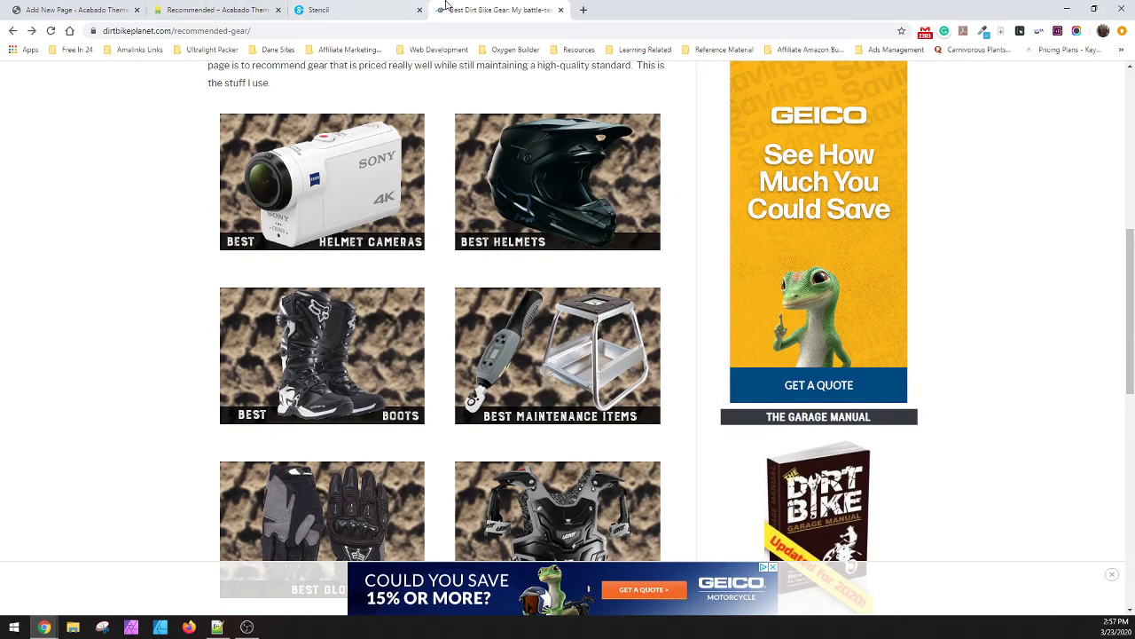
scroll(263, 257, up, 5)
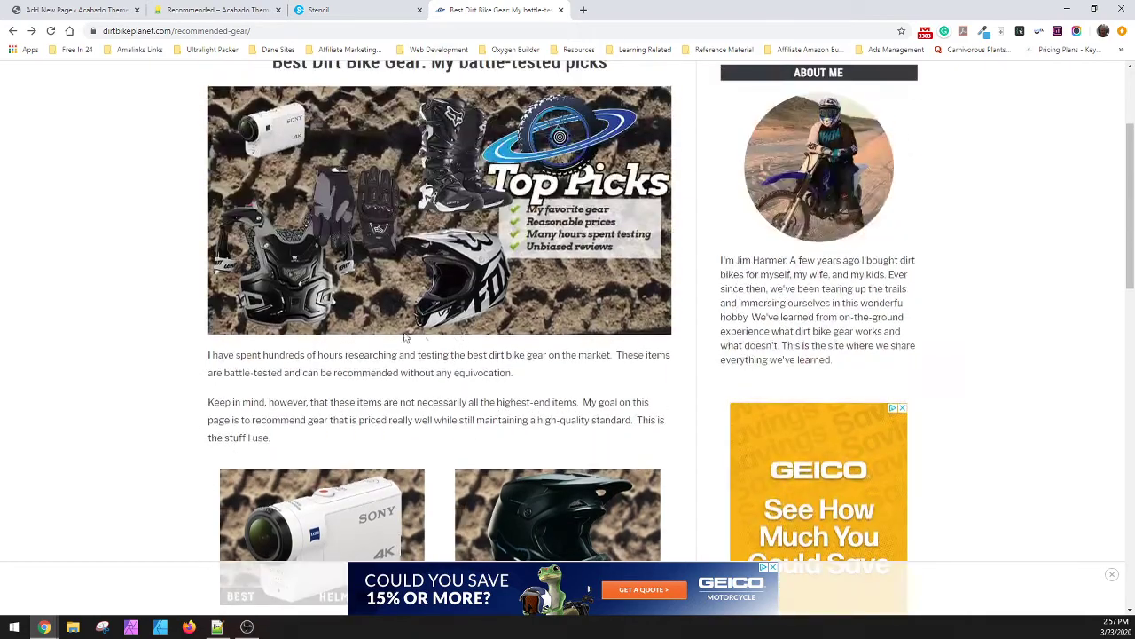
scroll(161, 327, down, 5)
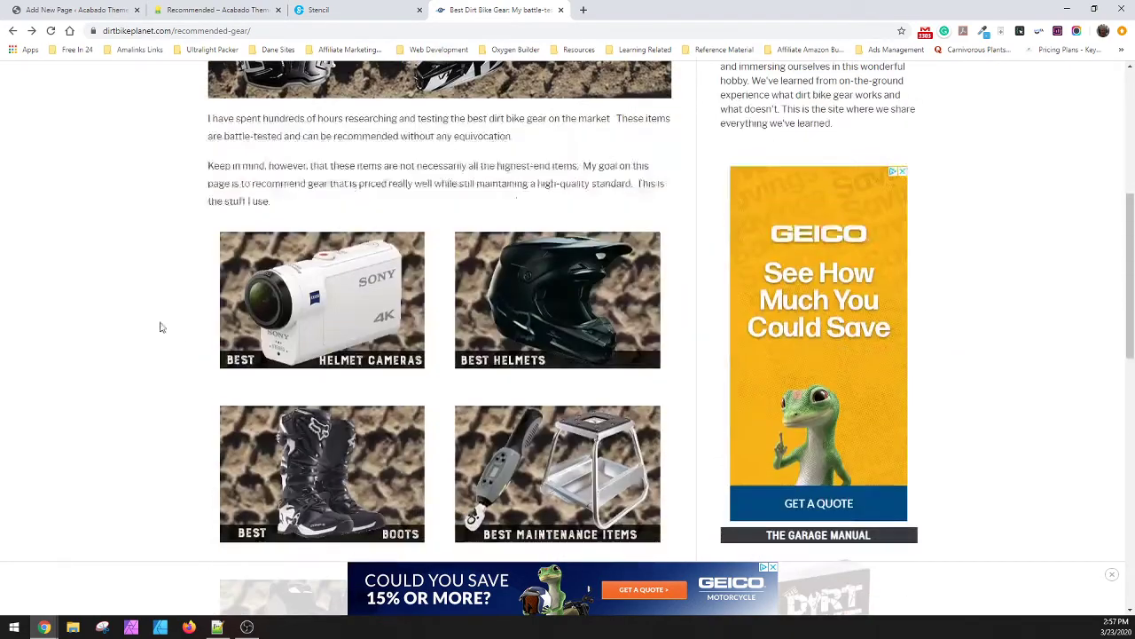
click(128, 9)
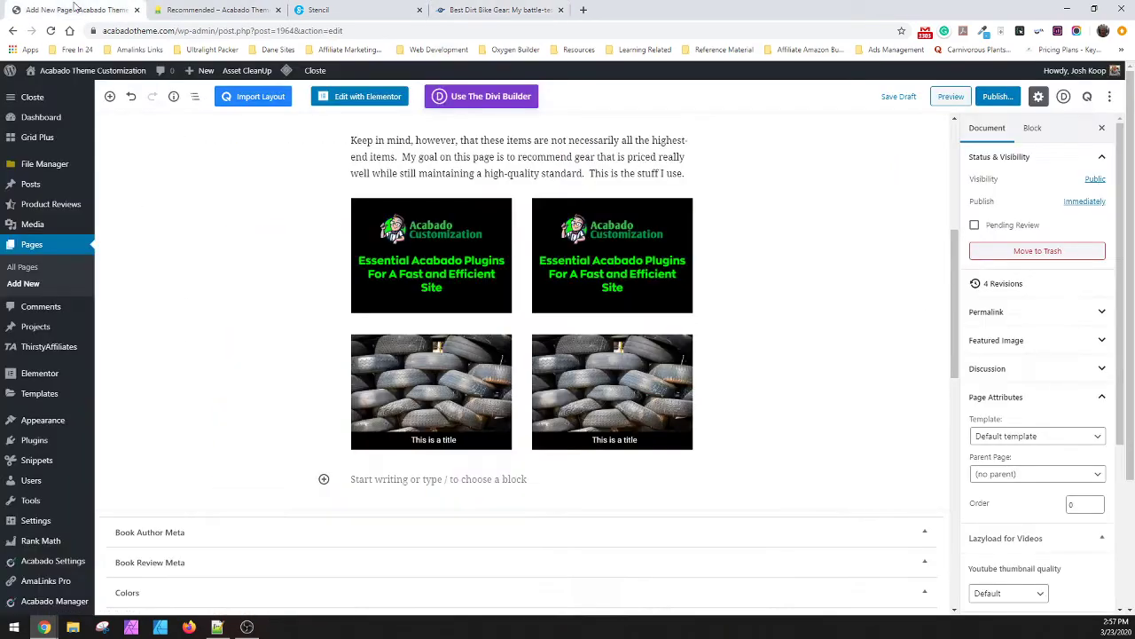
scroll(266, 284, up, 3)
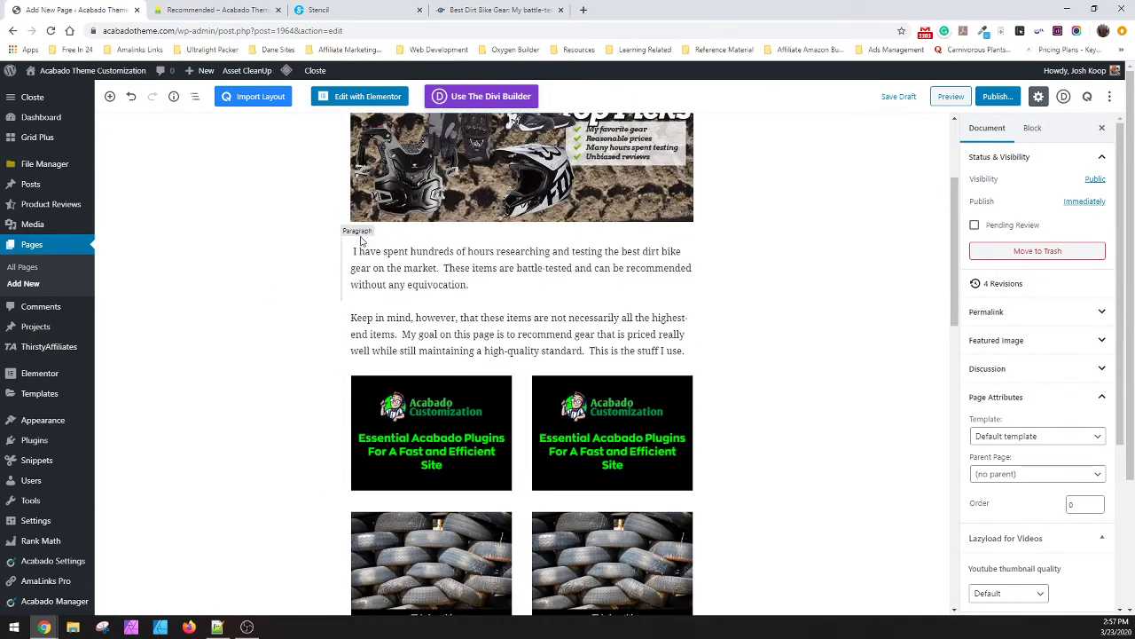
scroll(310, 268, up, 1)
scroll(296, 282, down, 3)
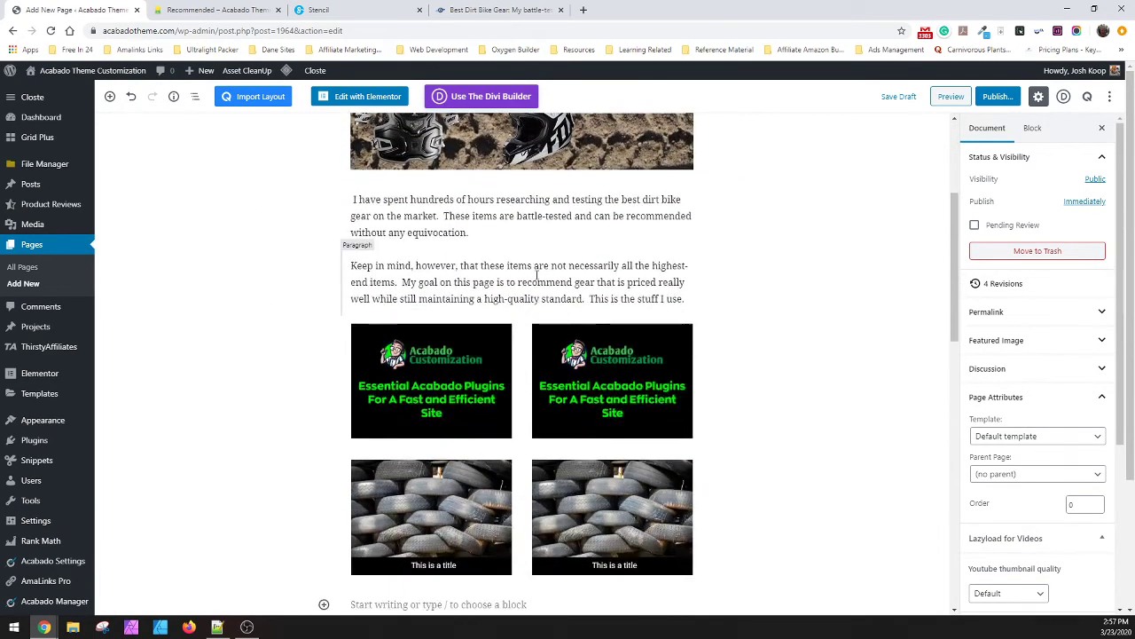